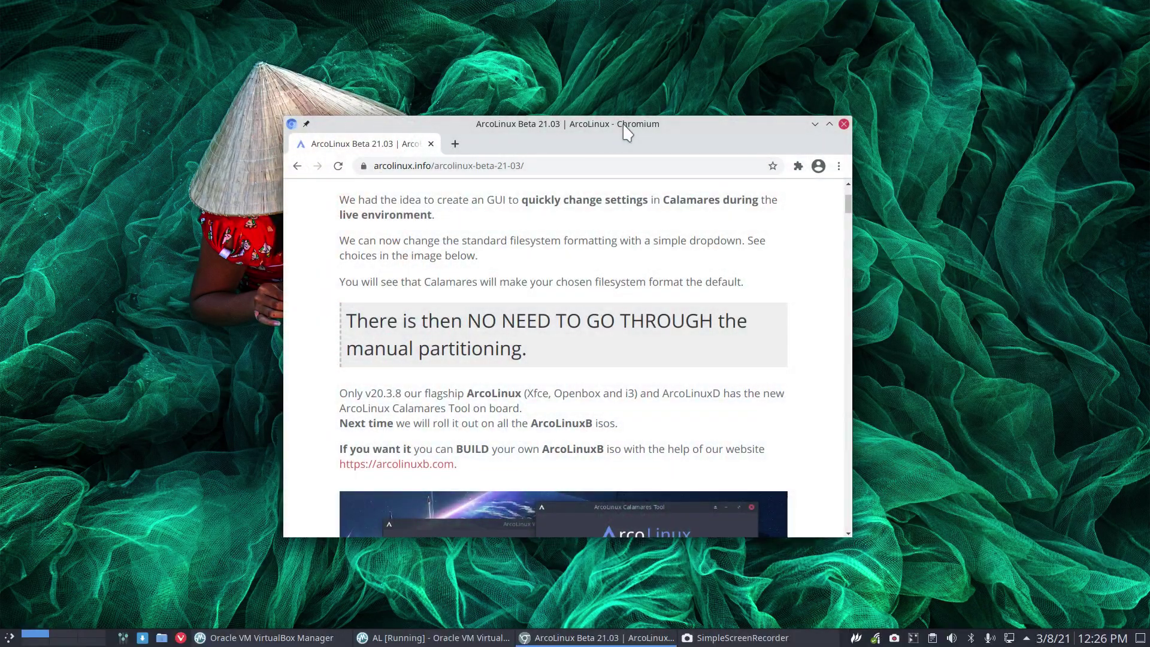
Maximise Chromium, read the ArcoLinux Beta 21.03 section on choosing btrfs in Calamares, then minimise it
double_click(626, 124)
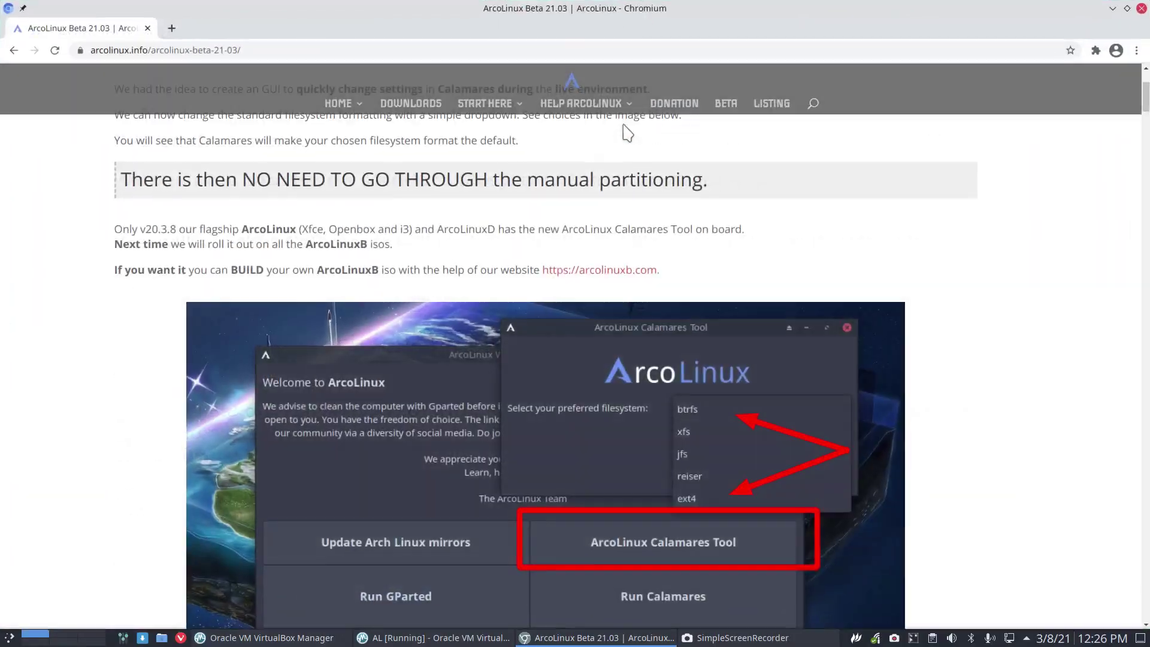
scroll(506, 293, "down", 2)
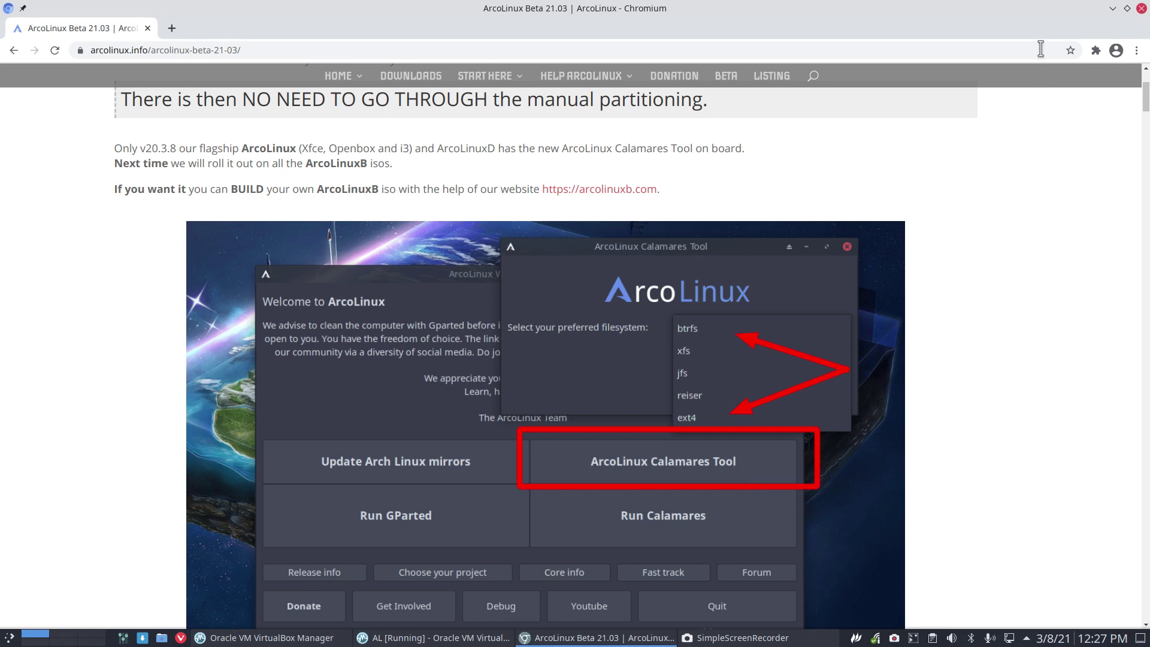
double_click(652, 9)
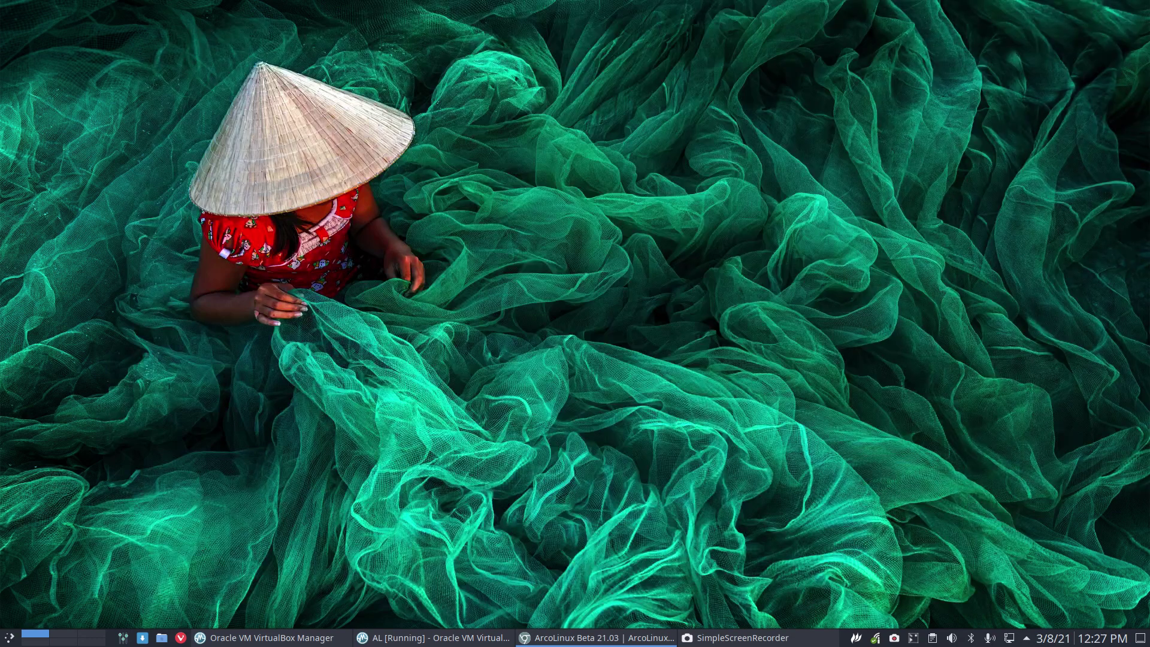
Launch GParted with the admin password to show /dev/sda1 as one 30.53 GiB btrfs partition
key("alt+Tab")
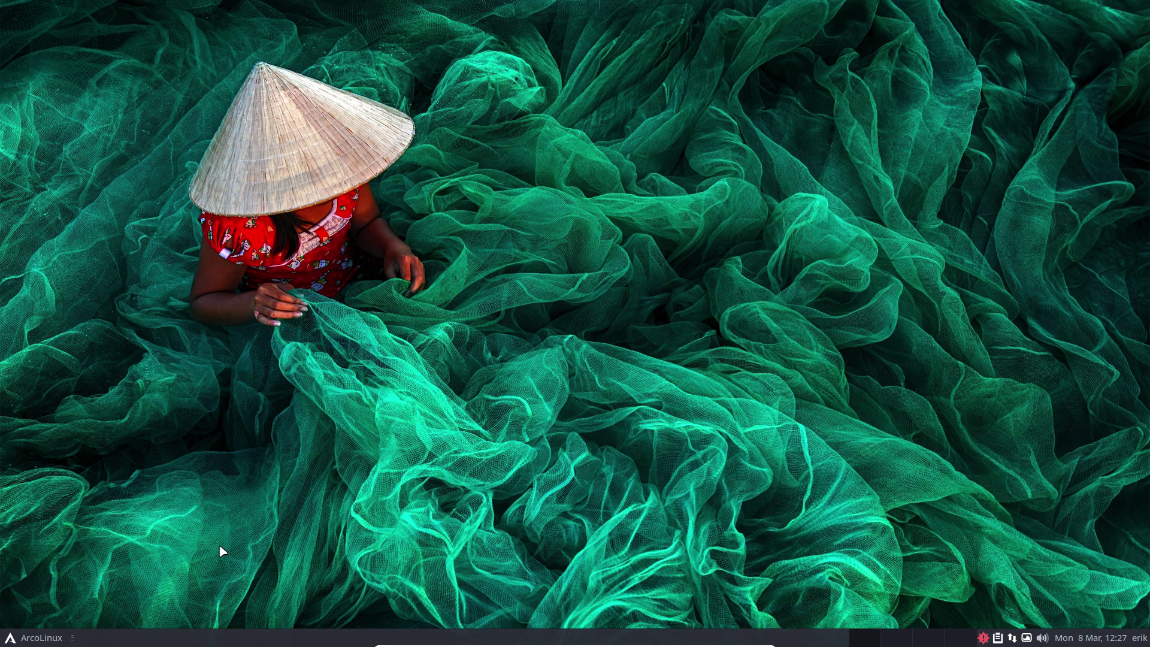
left_click(36, 641)
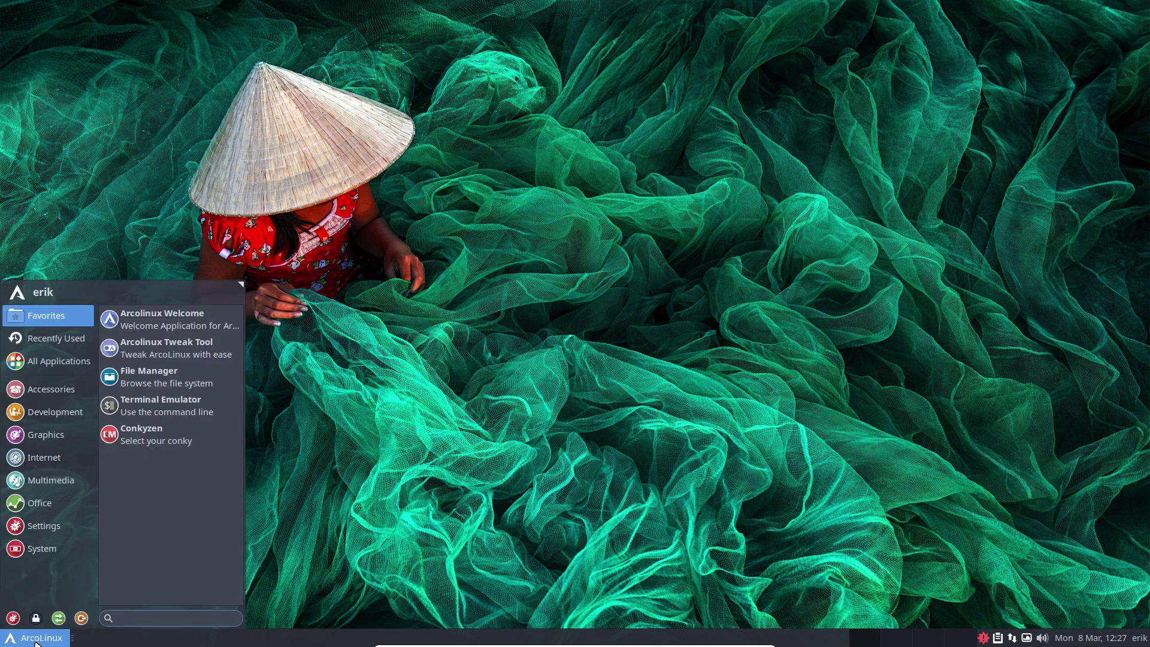
type("gparted")
key("Return")
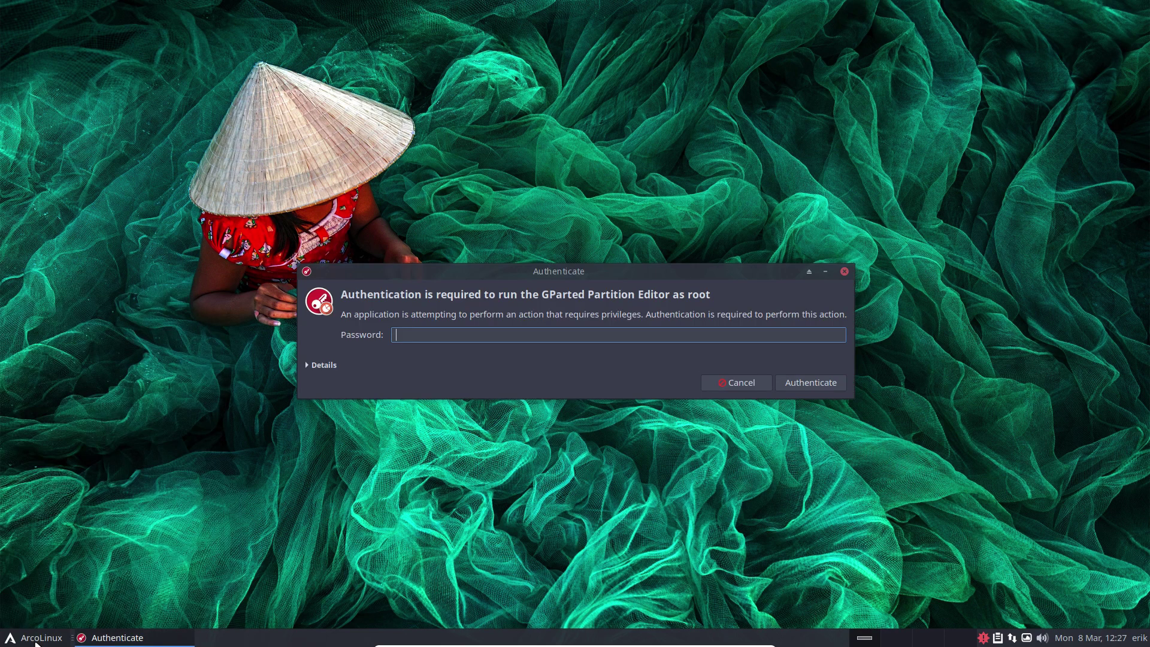
type("***")
key("Return")
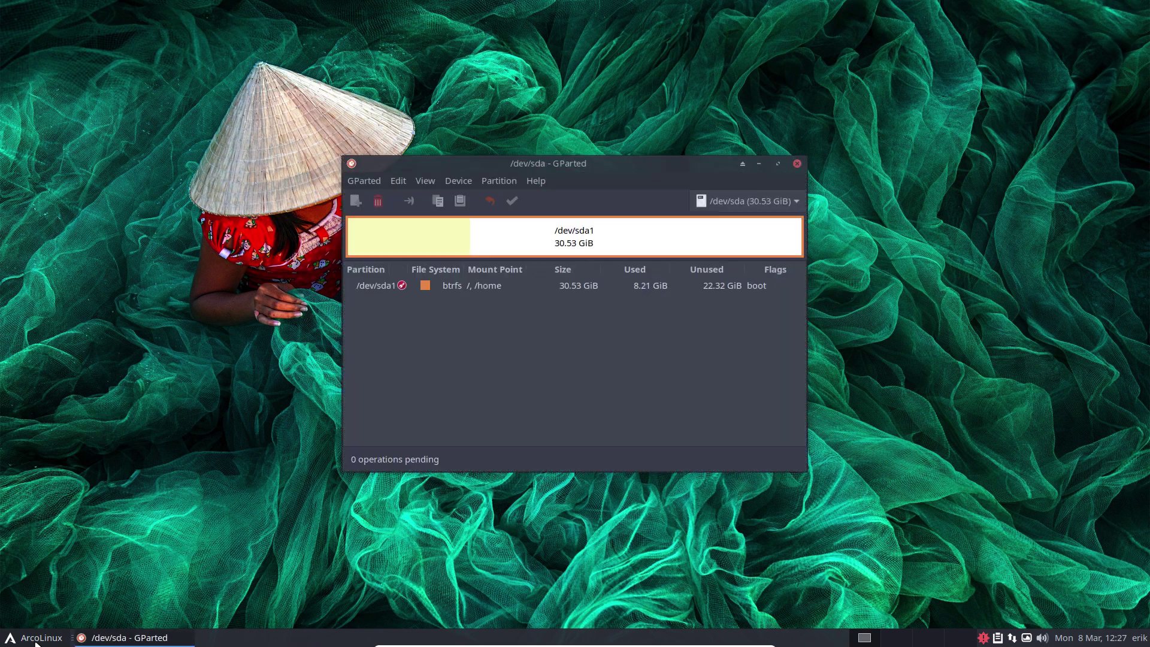
left_click_drag(550, 161, 284, 64)
In a new terminal, try duf, then attempt installing duf and duf-bin with pacman
key("ctrl+alt+t")
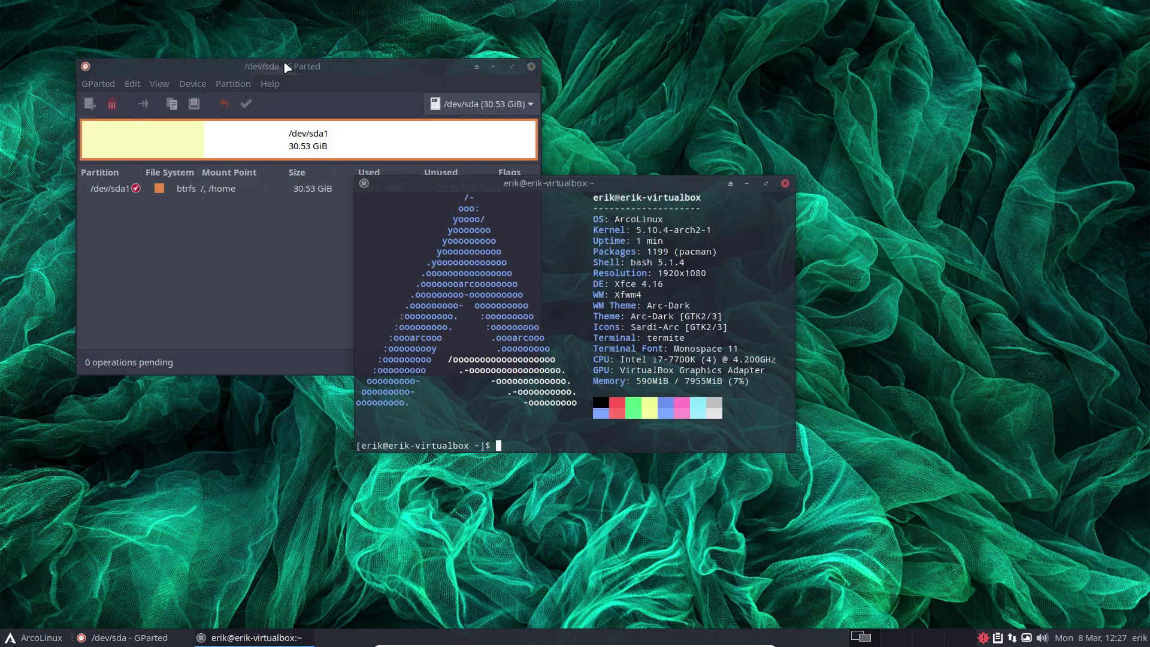
type("dufd")
key("Return")
type("sudo pacman -S duf")
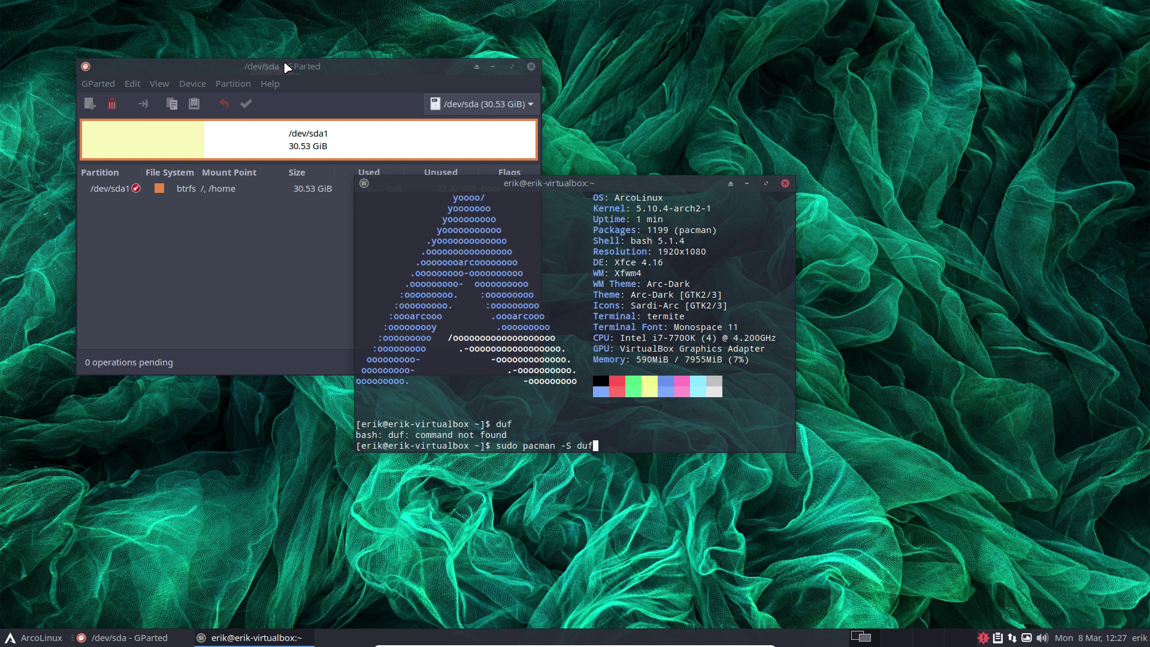
key("Return")
key("Return")
key("Up")
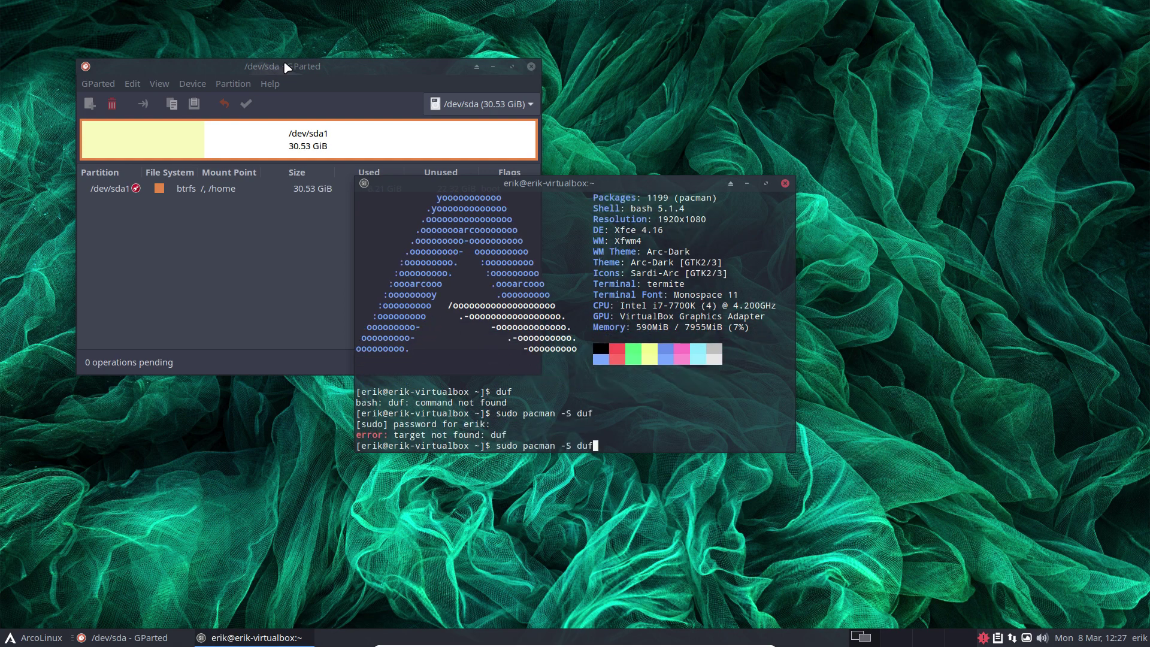
type("-bin")
key("Return")
Sync the package databases with 'sudo pacman -Sy' and install duf-bin 0.6.0-1
type("sy")
key("BackSpace")
type("udo pacman -Sy")
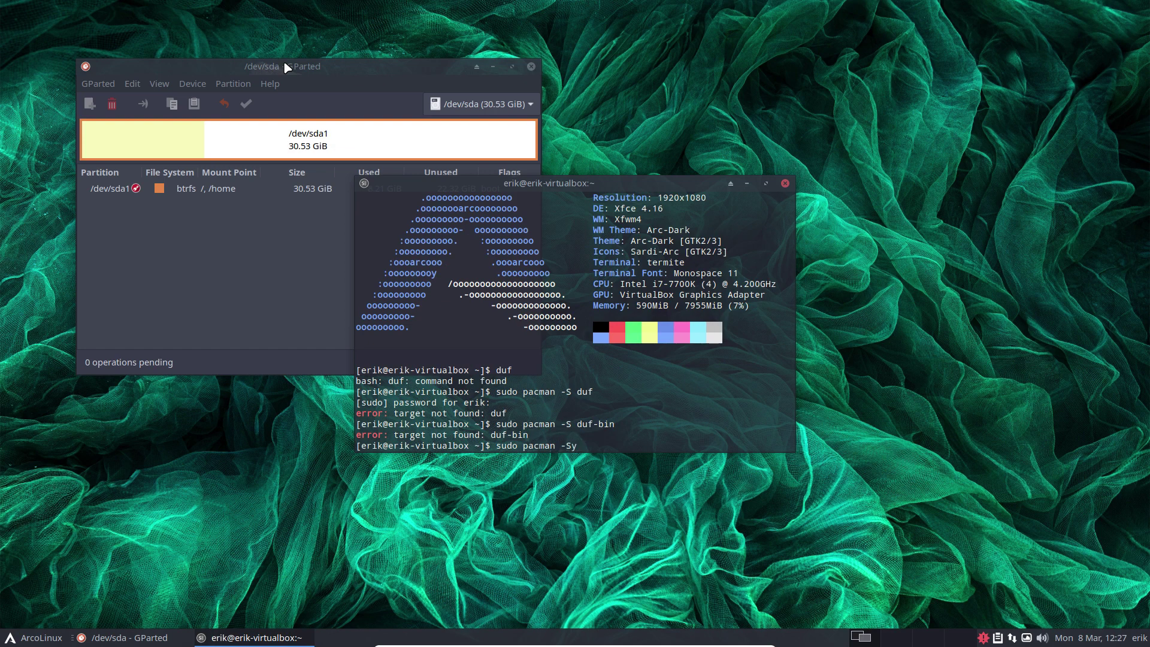
key("Return")
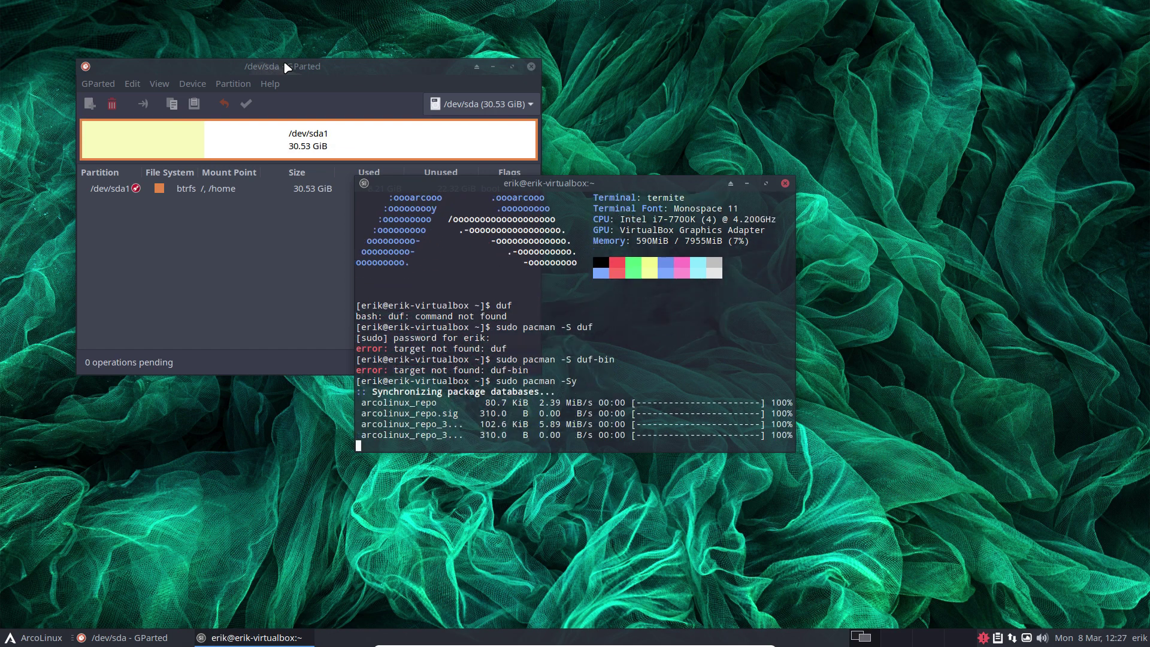
key("Up")
key("Up")
key("Return")
key("Return")
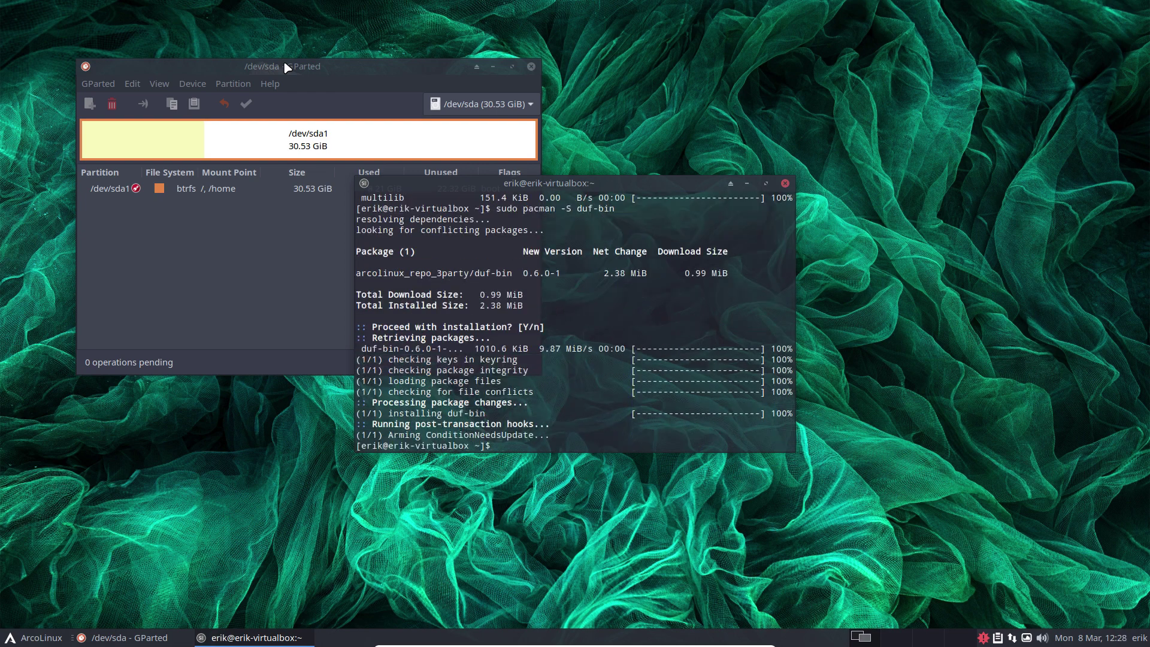
Run duf to confirm / and /home are btrfs on /dev/sda1, then close GParted and the terminal
type("duf")
key("Return")
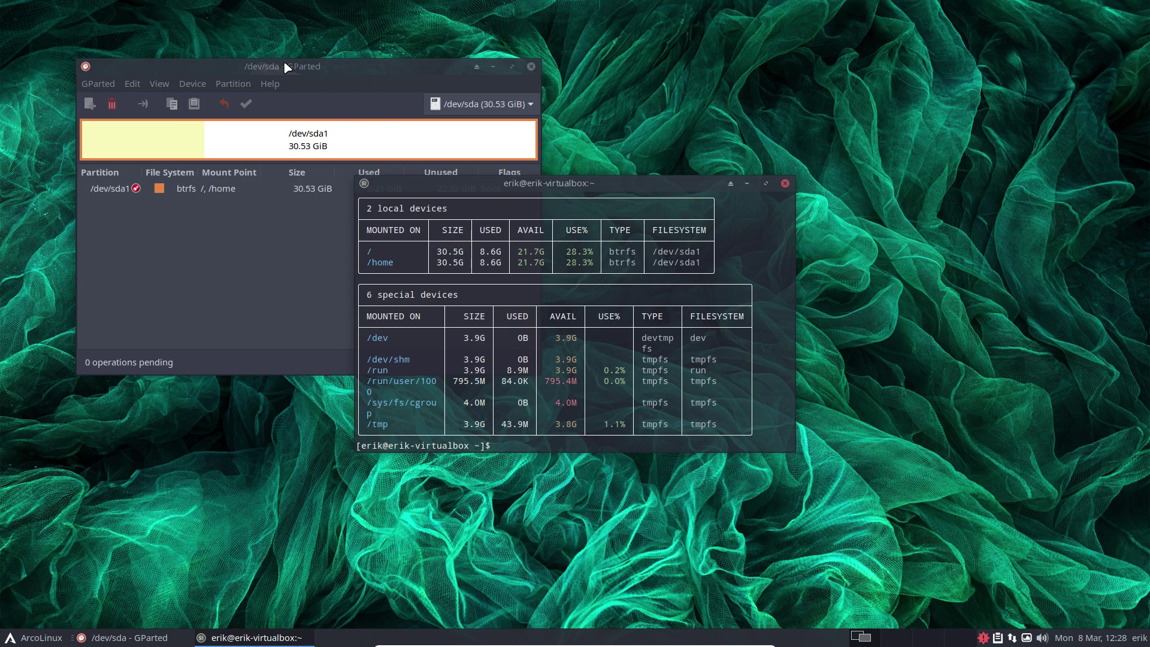
left_click_drag(626, 181, 901, 70)
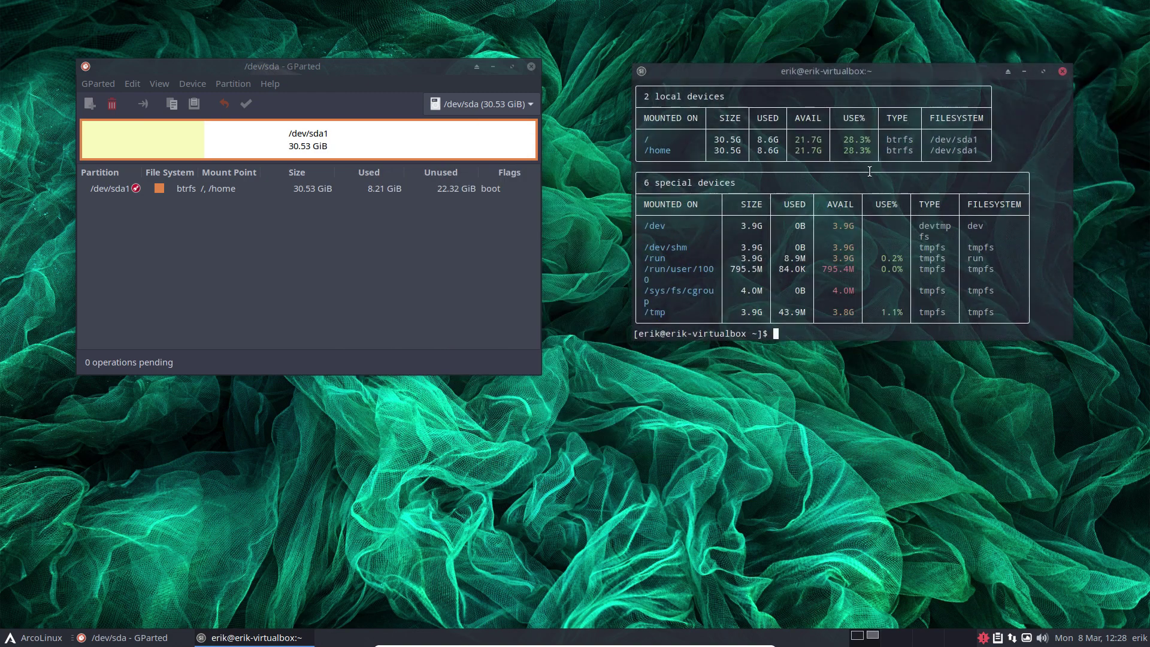
double_click(899, 139)
double_click(904, 151)
left_click(531, 66)
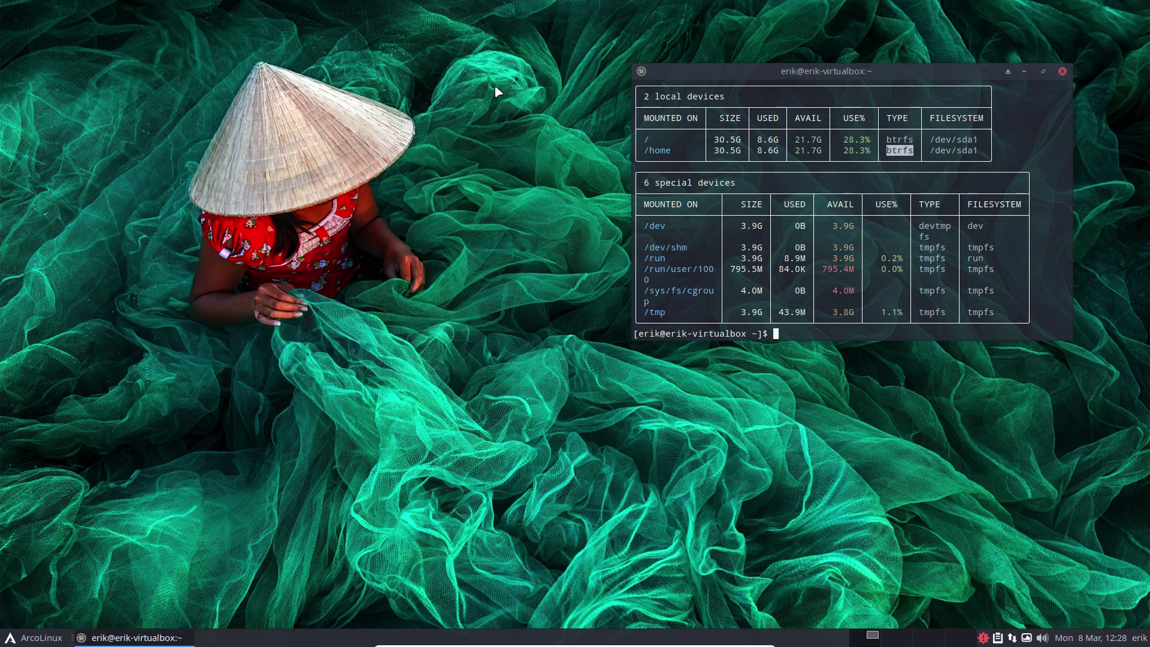
left_click(1061, 71)
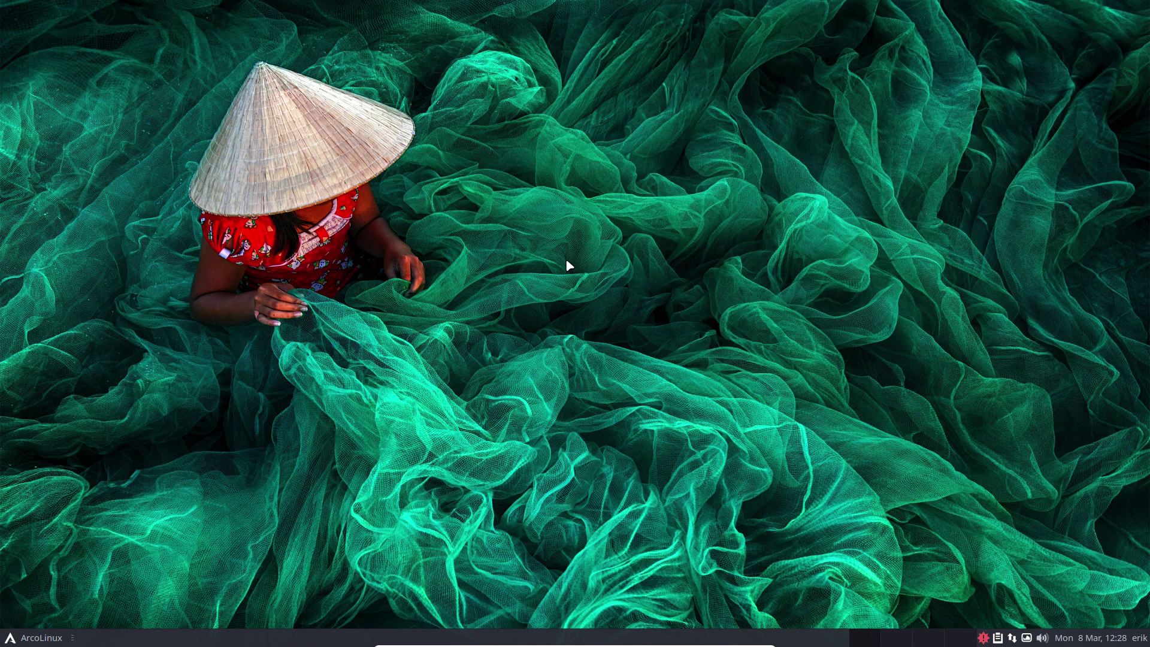
left_click(34, 639)
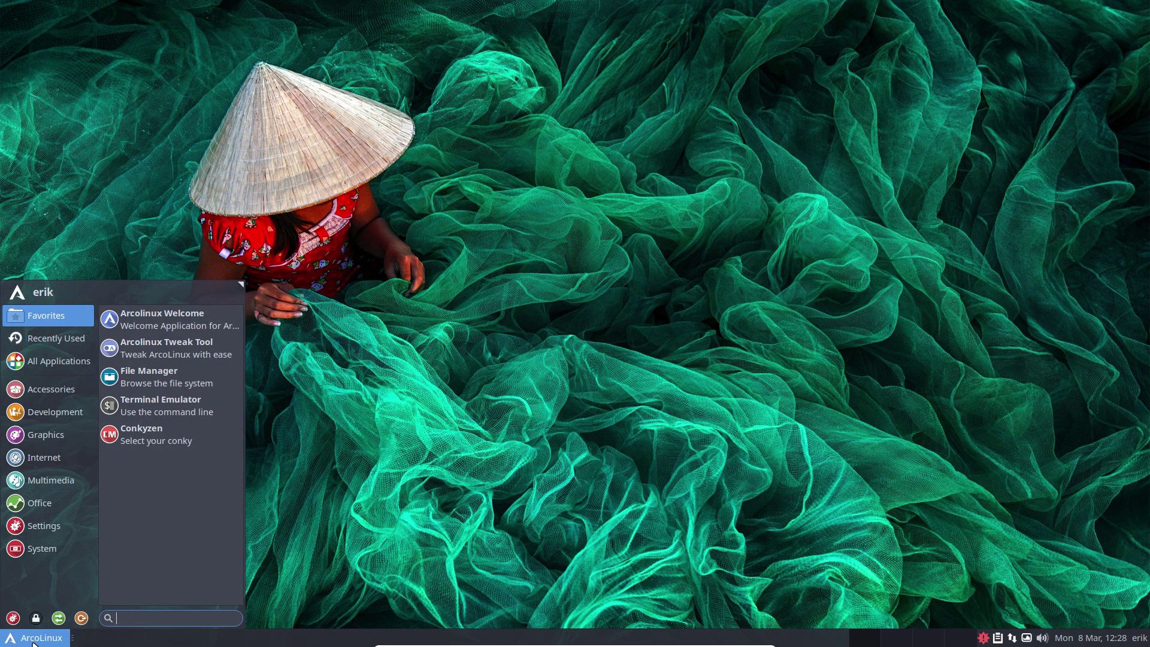
type("time")
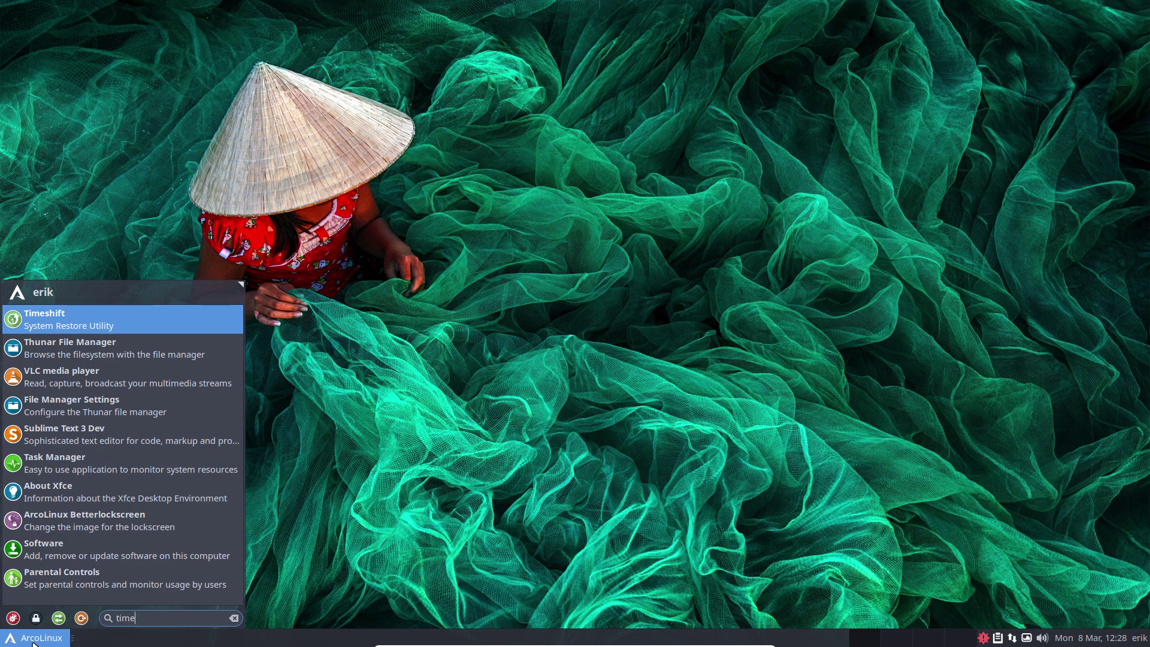
key("Return")
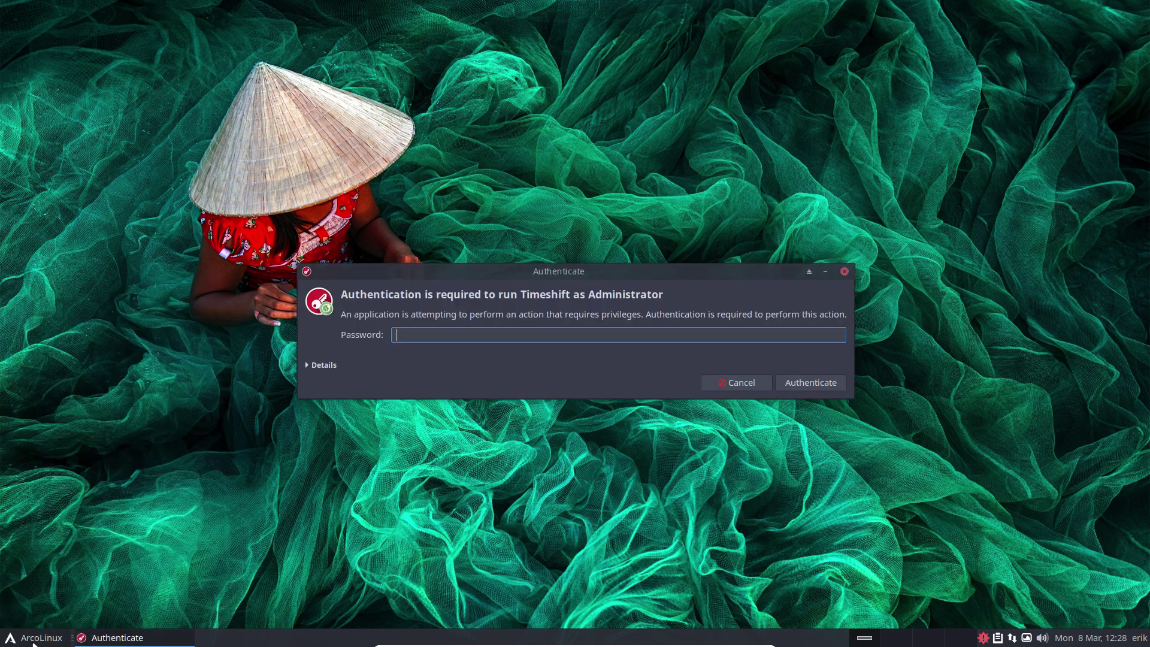
type("•••")
key("Return")
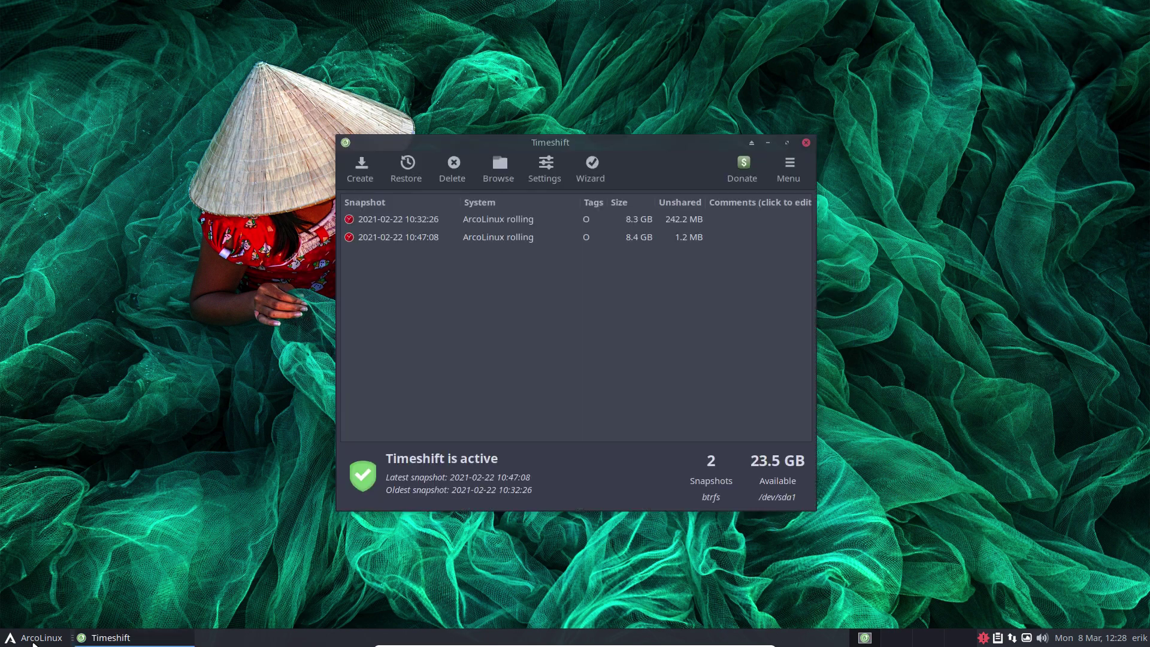
left_click(500, 222)
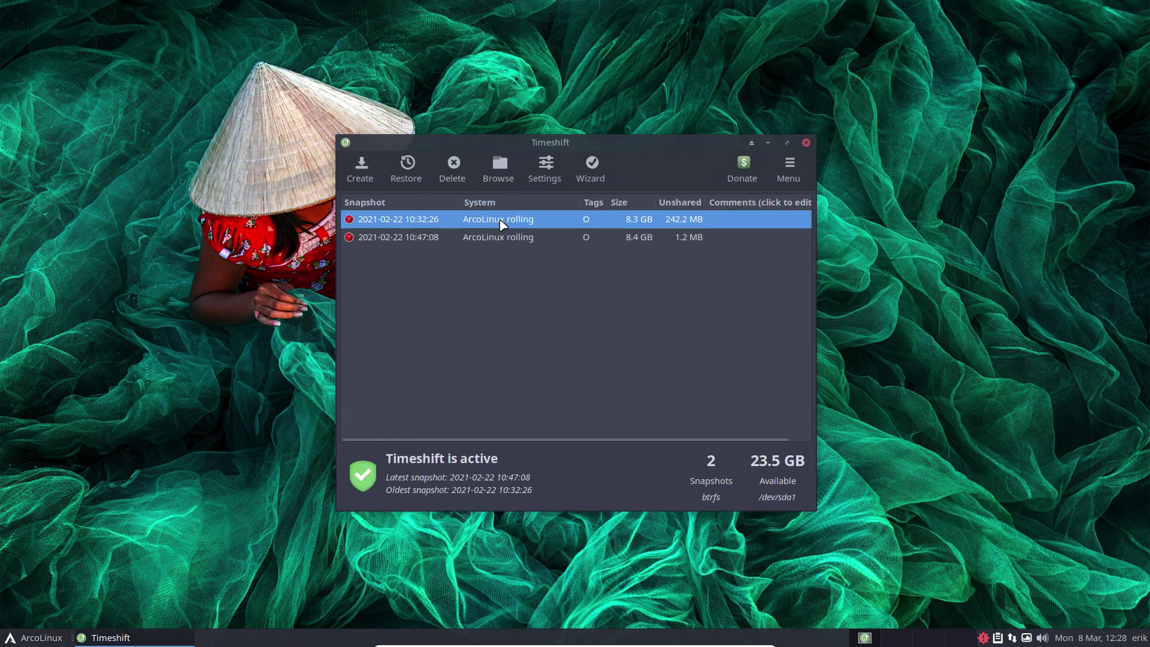
left_click(369, 175)
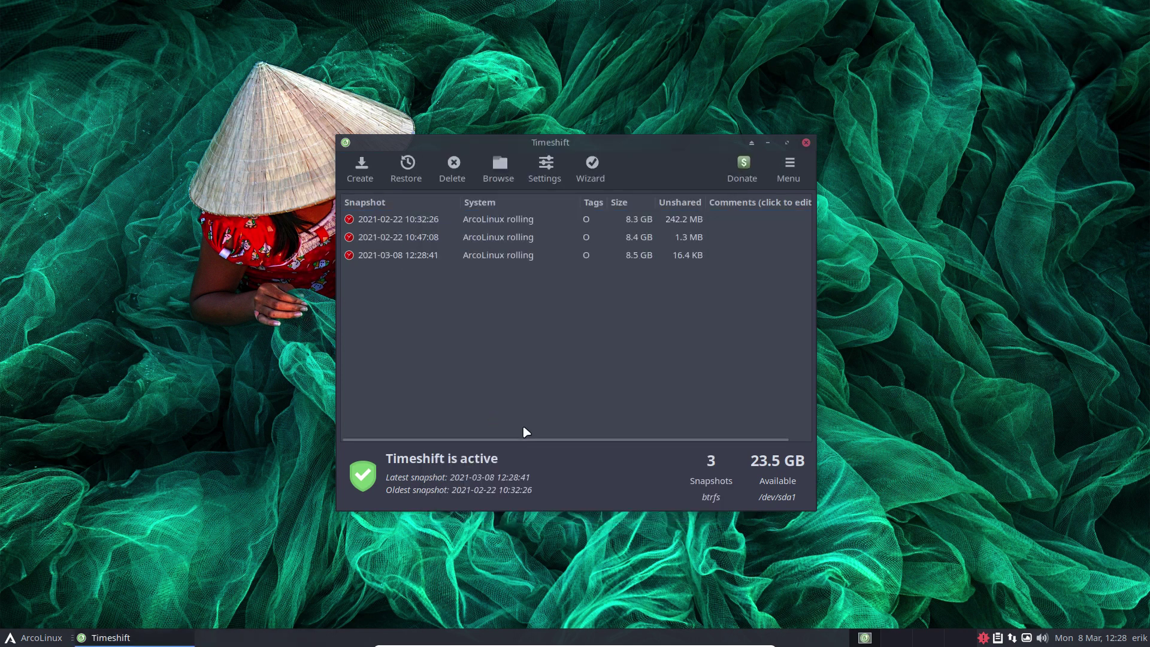
Run the Timeshift setup wizard to the levels page, enabling Daily snapshots (keep 5) with cron emails stopped
left_click(590, 168)
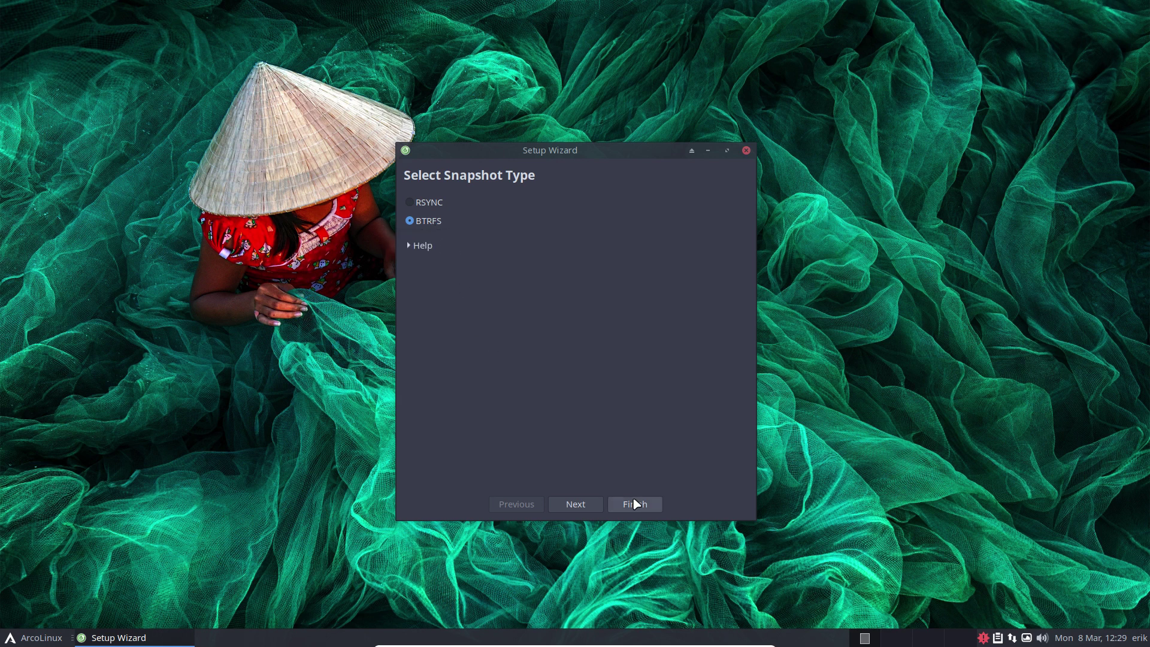
left_click(586, 505)
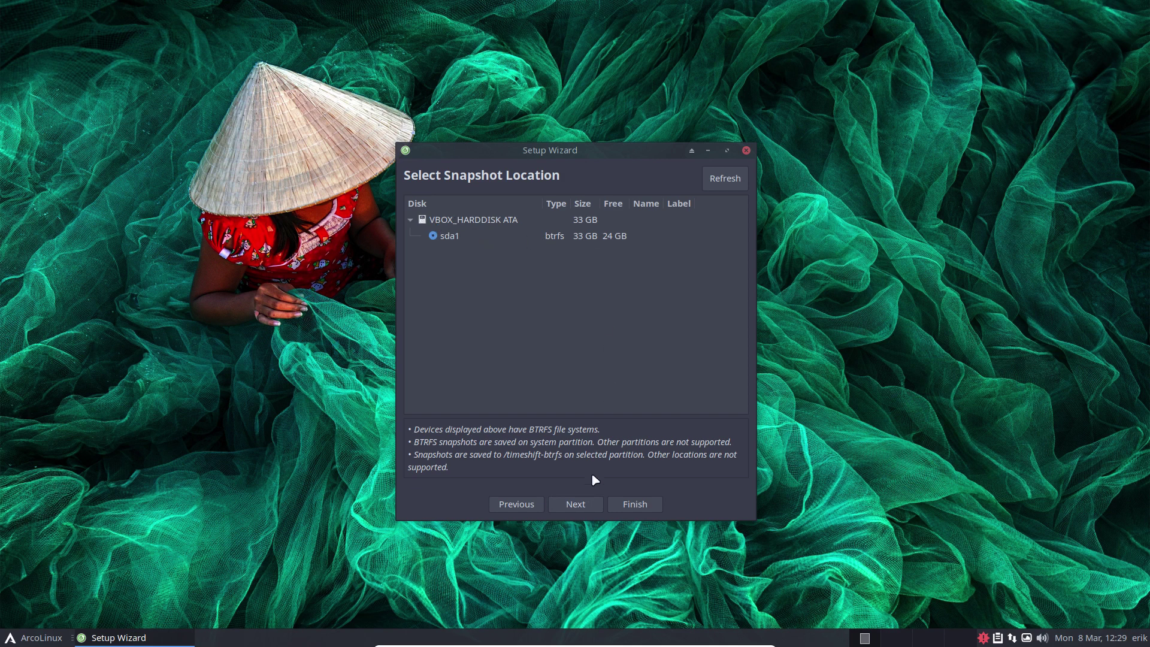
left_click(587, 506)
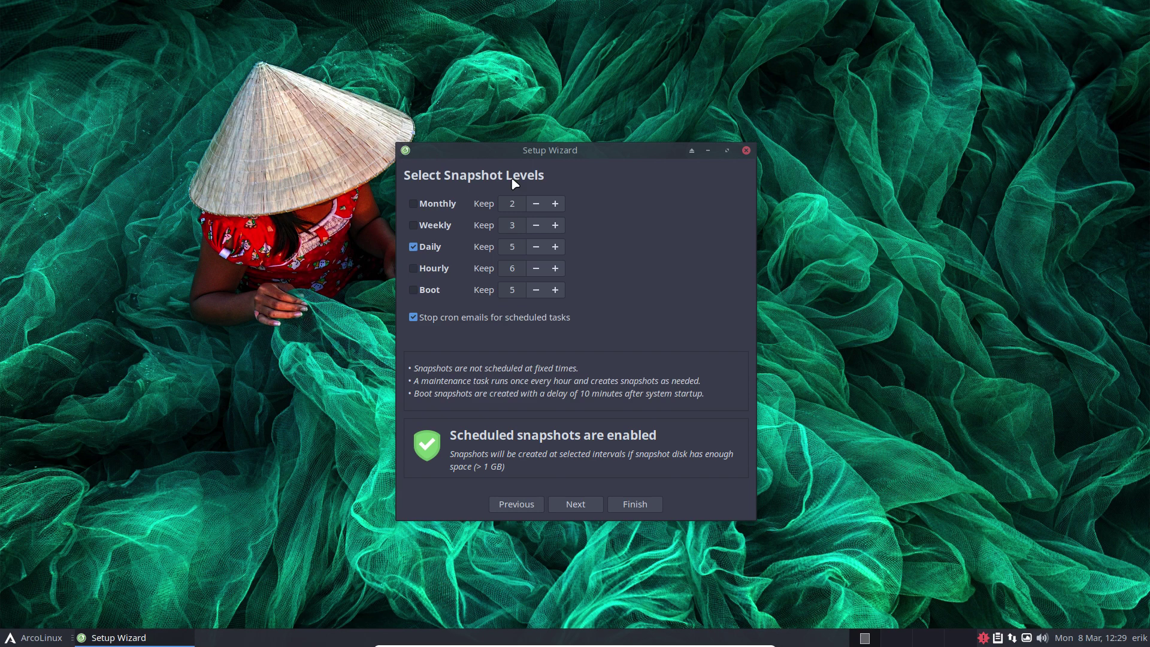
Look over the root file system folders in a file manager, then close it
key("super+e")
left_click(371, 173)
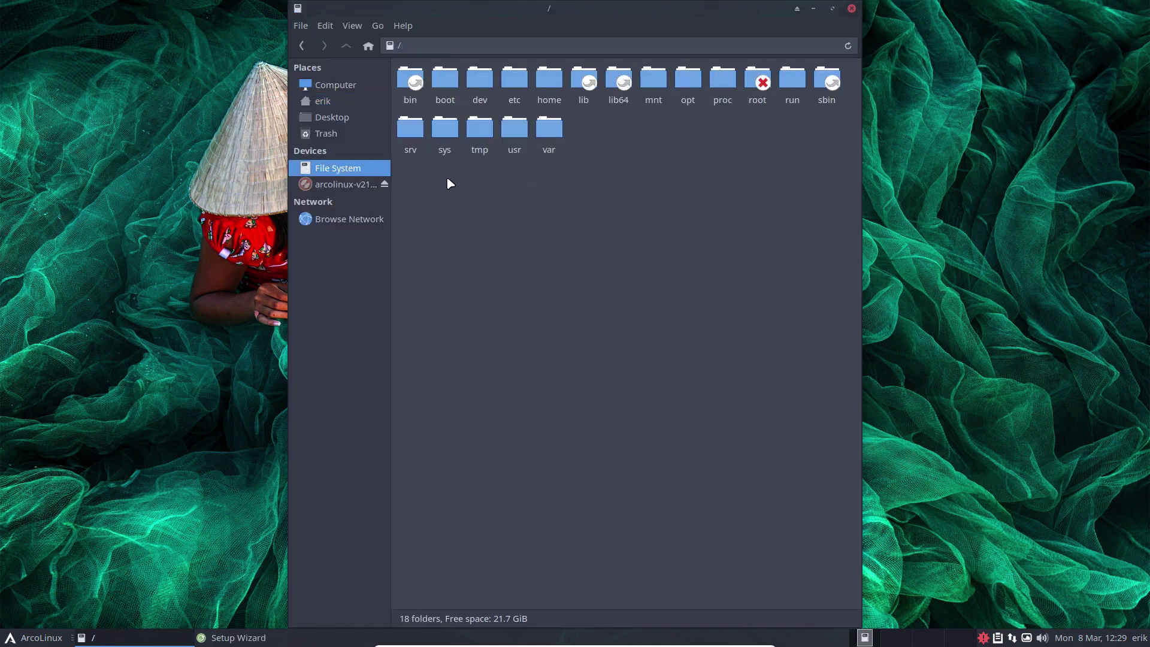
left_click_drag(411, 189, 853, 63)
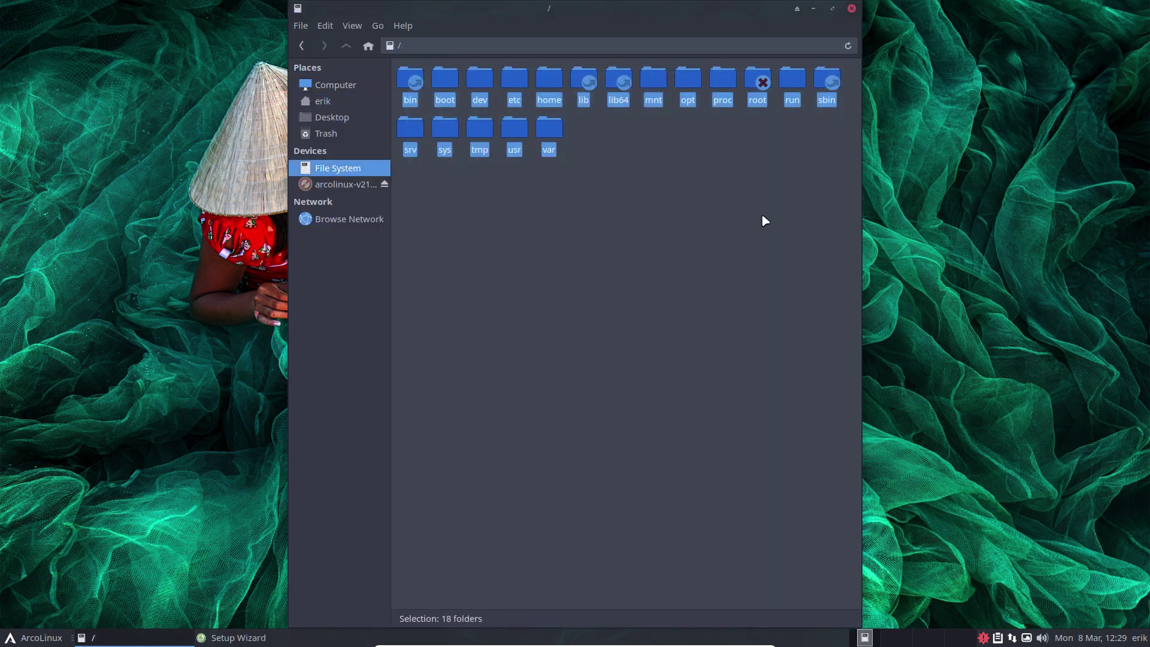
left_click(851, 8)
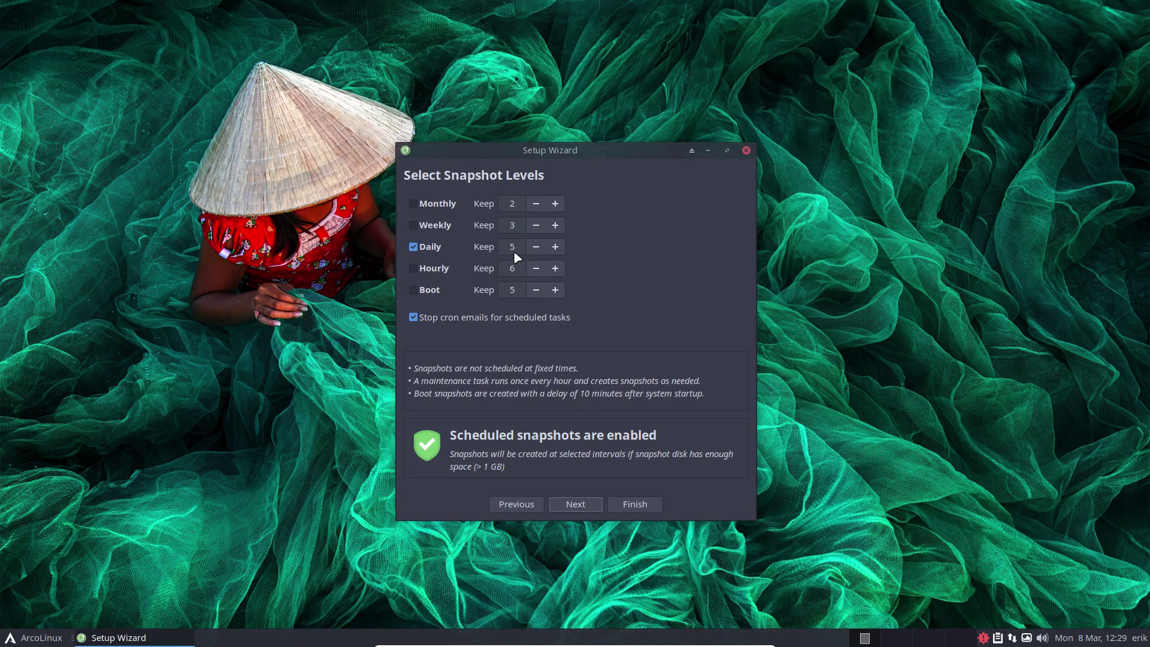
Finish the wizard with BTRFS qgroups enabled, check the three listed snapshots, and close Timeshift
mouse_move(516, 256)
left_click(575, 504)
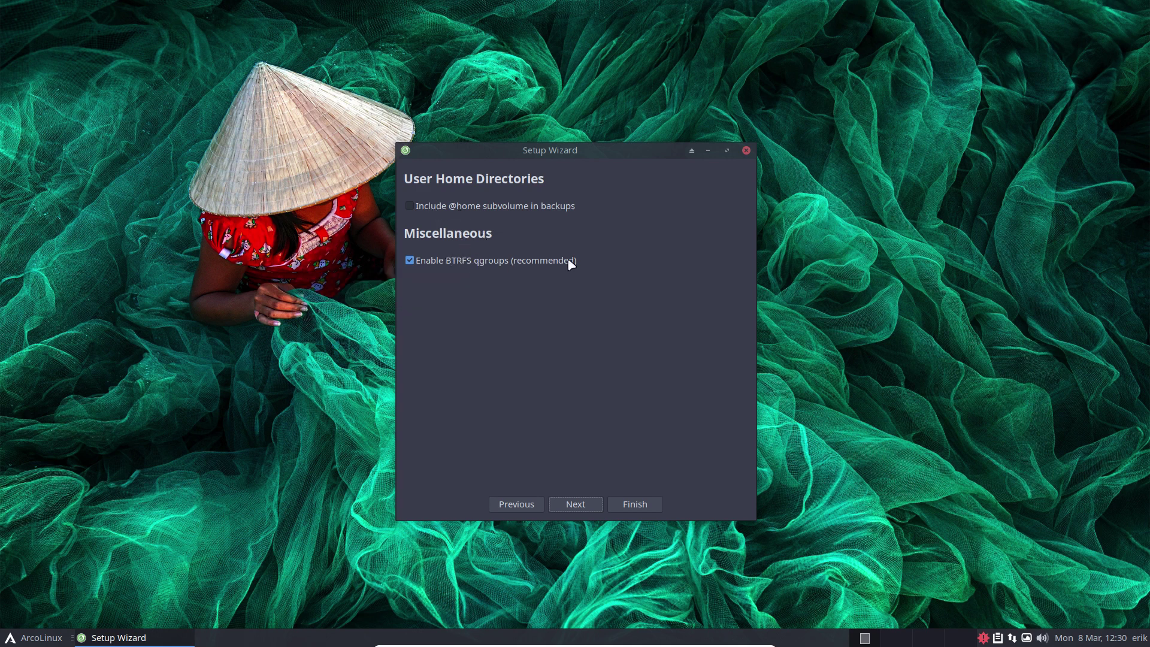
left_click(576, 505)
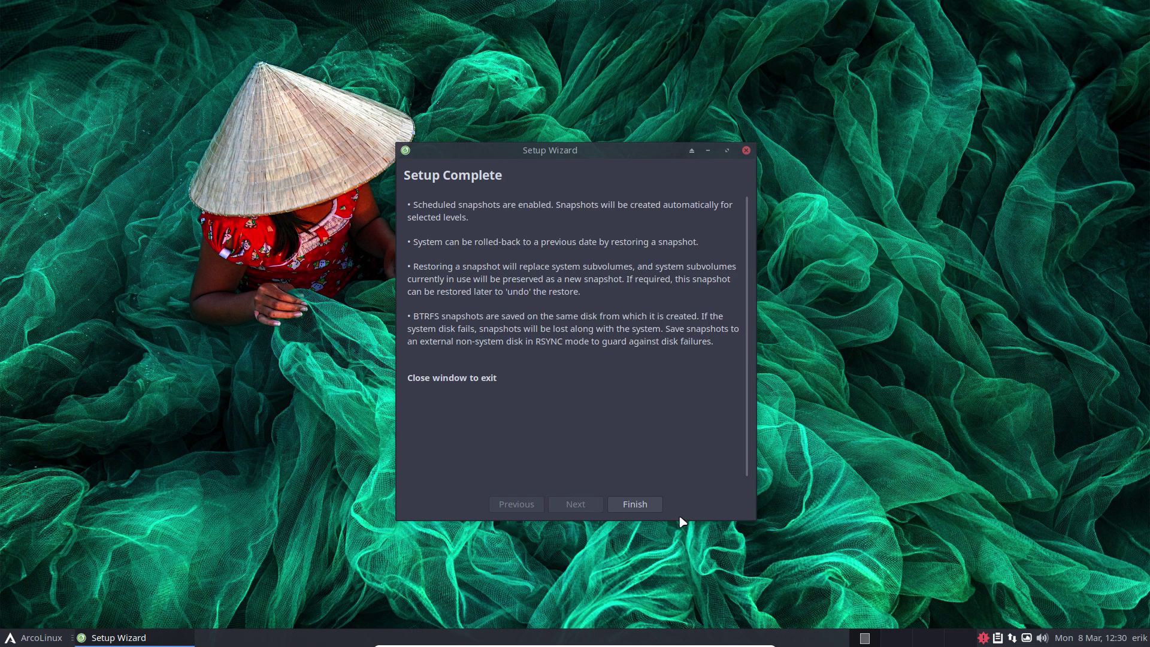
left_click(637, 506)
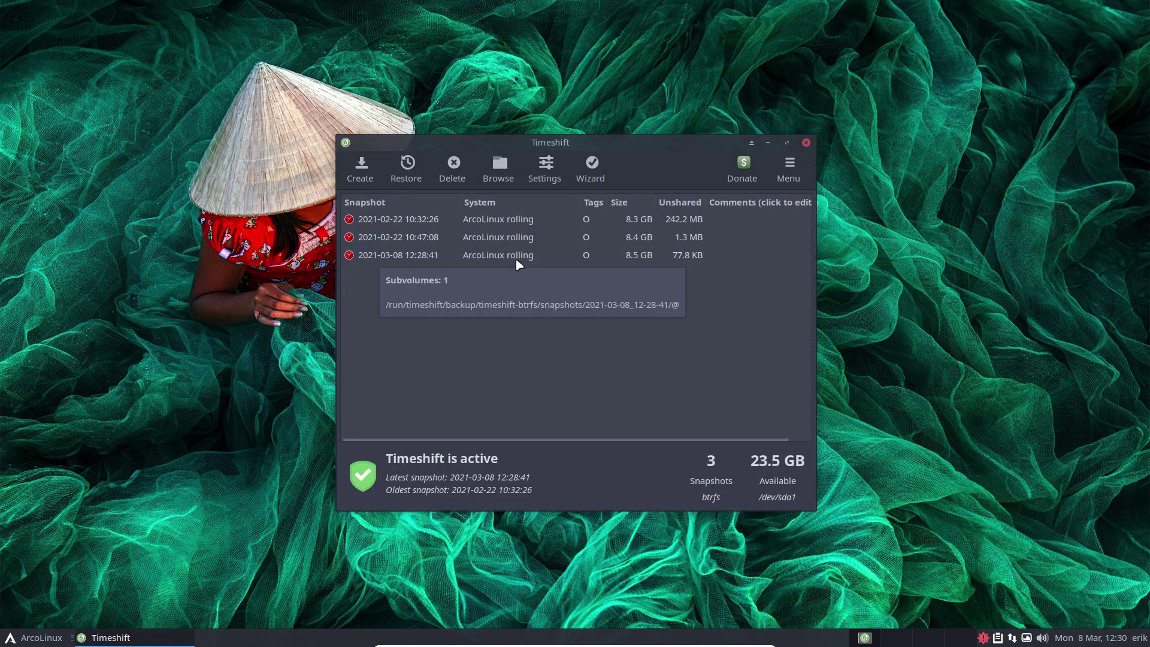
left_click(806, 142)
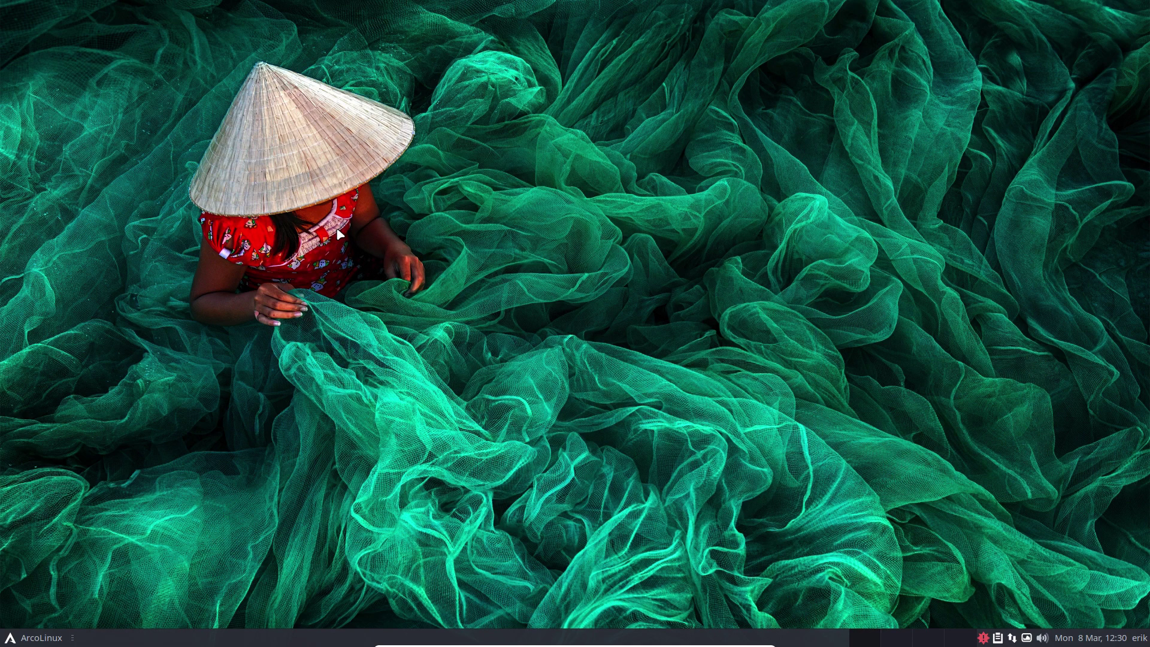
In the drop-down terminal, run 'sudo pacman -S timeshift-autosnap' using Tab completion
key("F12")
type("sudo pam")
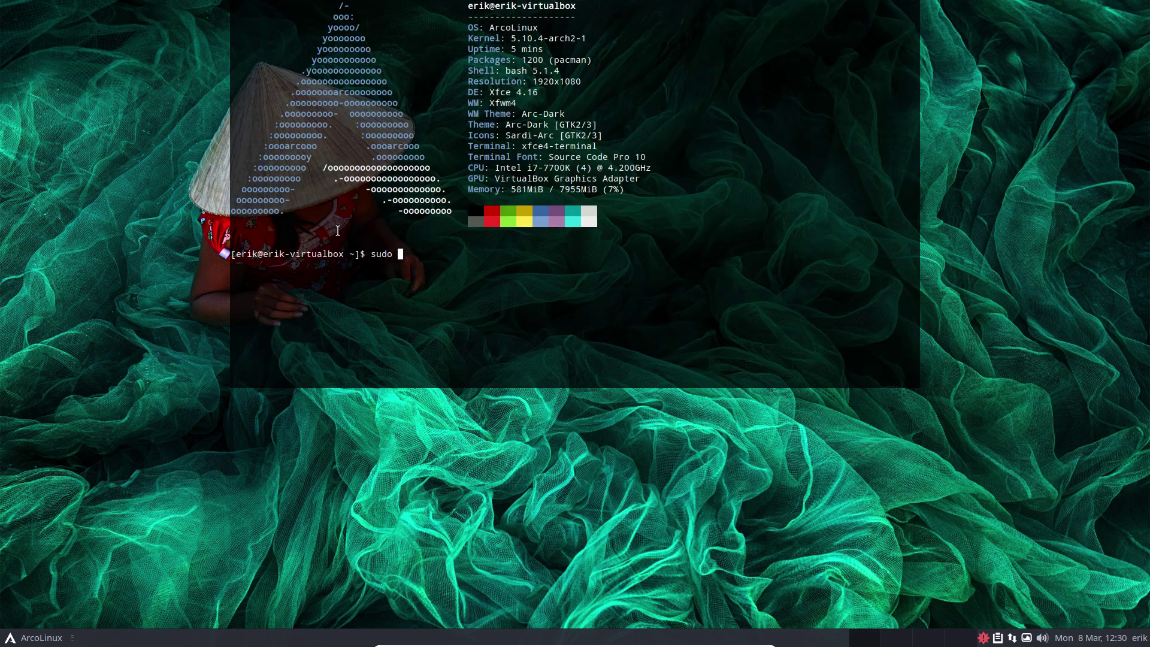
key("BackSpace")
type("cman -S time")
key("Tab")
key("Tab")
type("s")
key("BackSpace")
type("sh")
key("Tab")
type("-aut")
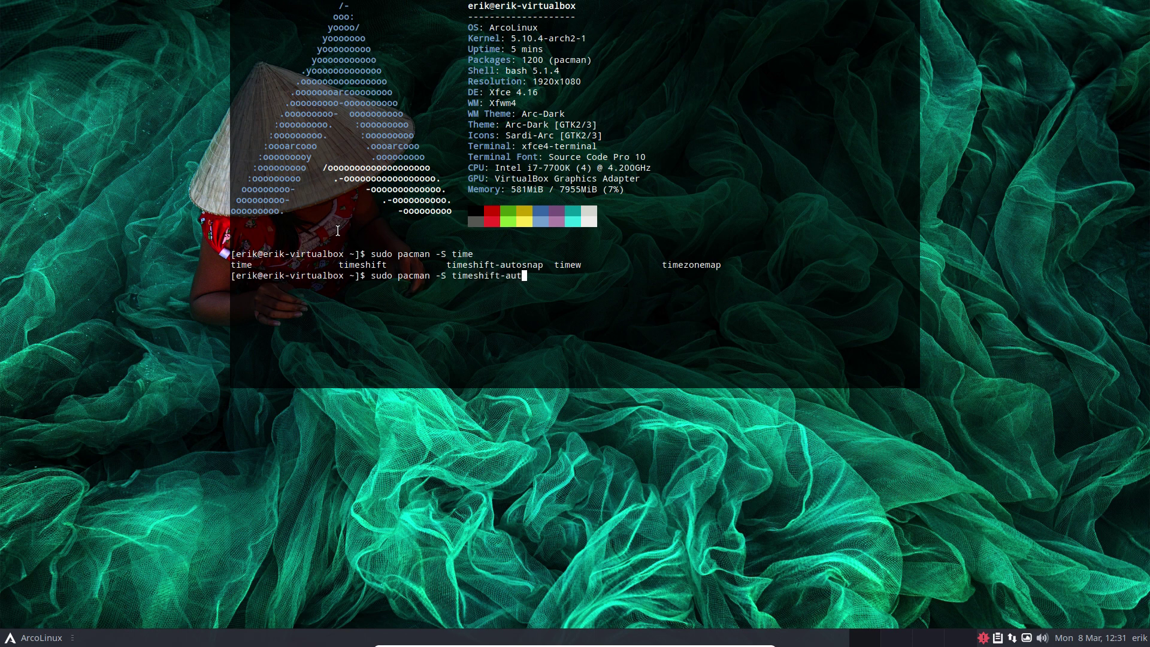
key("Tab")
key("Return")
key("Return")
key("Return")
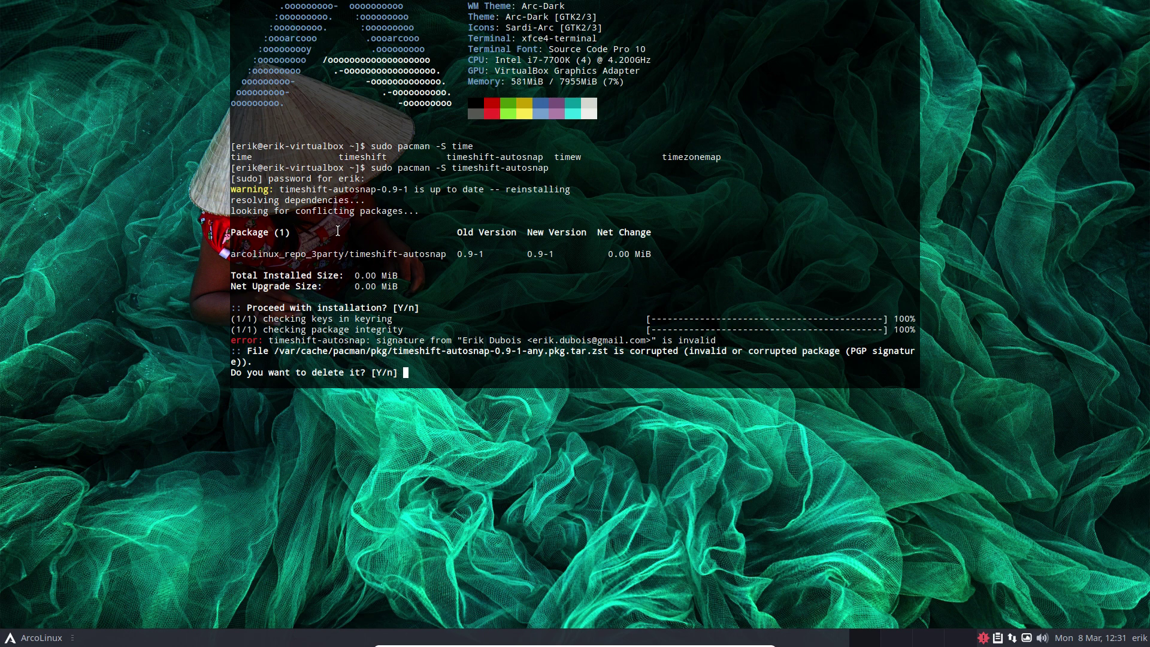
Delete the corrupted package file, rerun the install, and highlight the 4 grub snapshots and snapshot 2021-03-08_12-31-21
type("y")
key("Return")
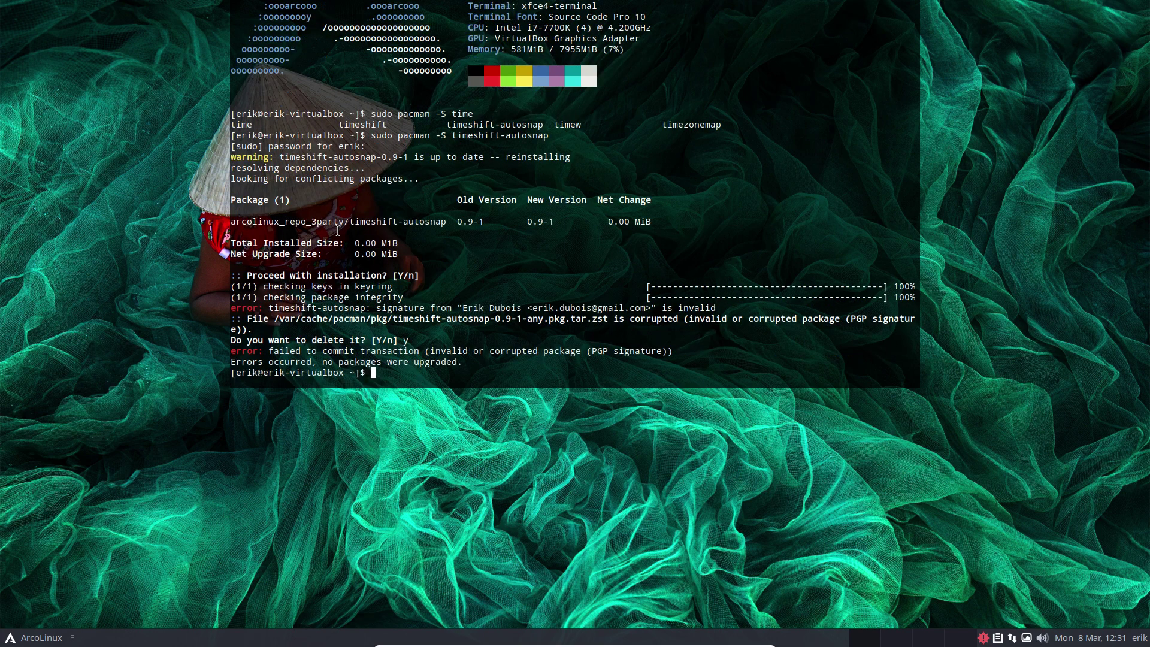
key("Up")
key("Return")
key("Return")
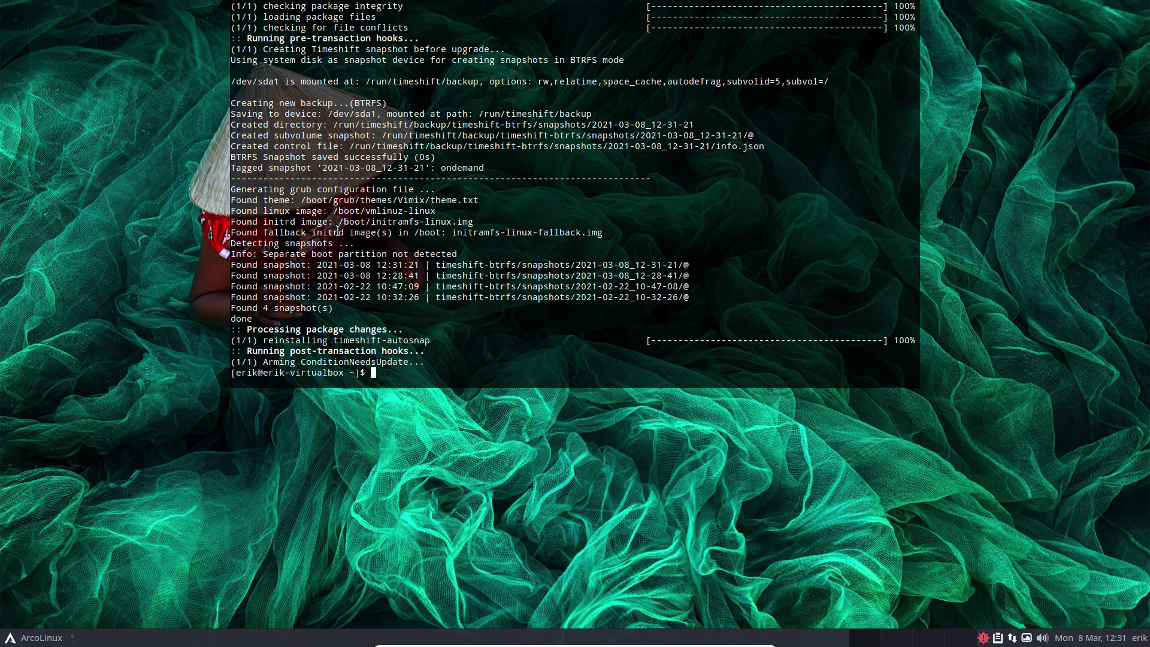
left_click_drag(430, 264, 683, 277)
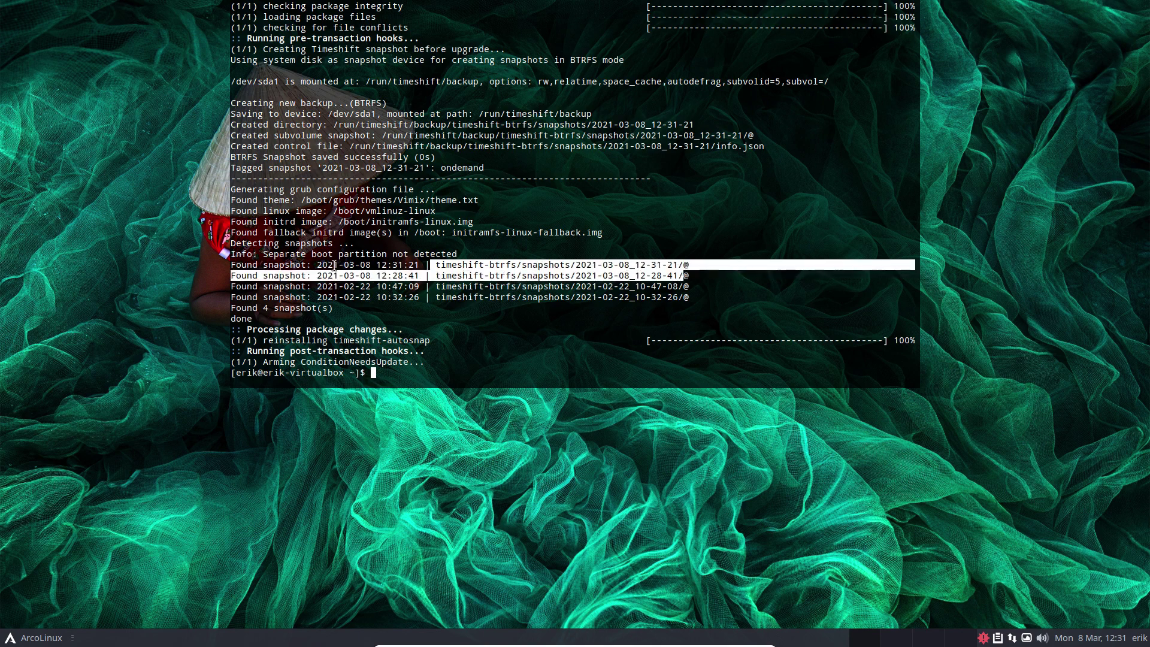
left_click(333, 268)
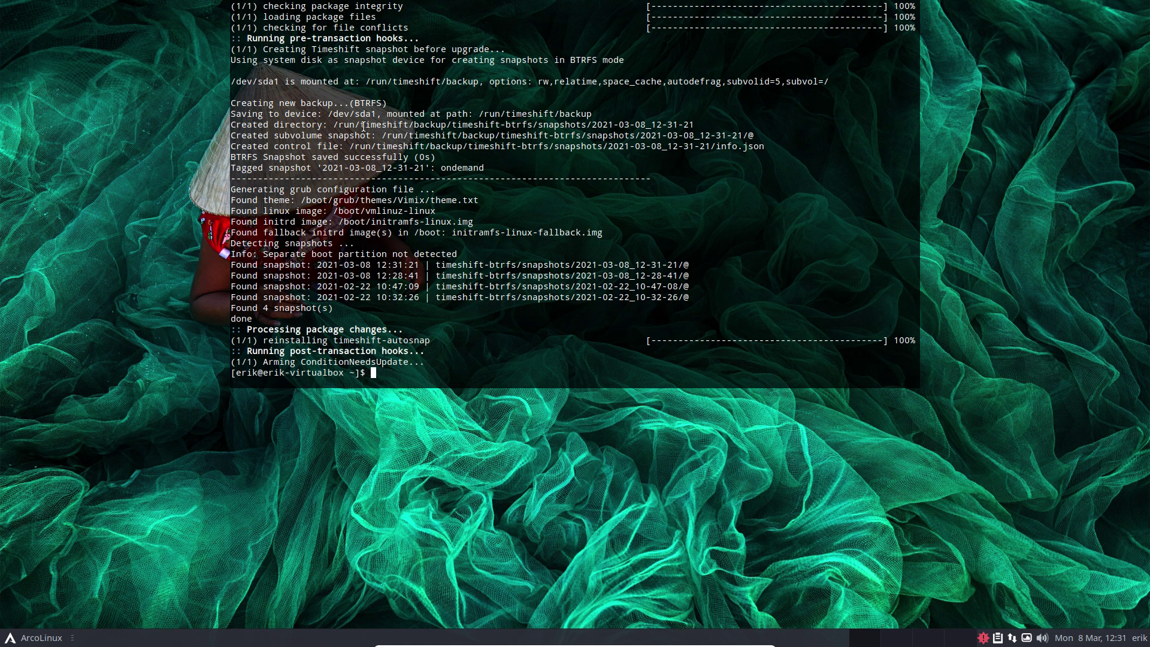
left_click_drag(360, 126, 597, 126)
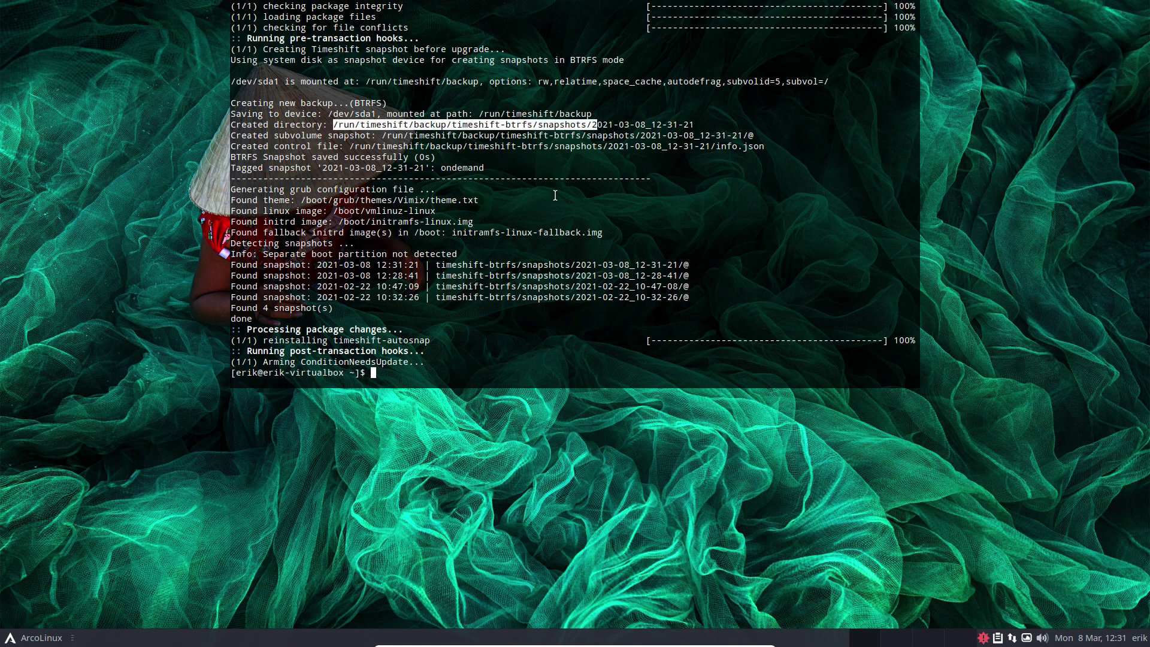
Type 'sudo pacman -S grub-btrfs' via Tab completion without running it, and highlight the snapshot entries
left_click(509, 331)
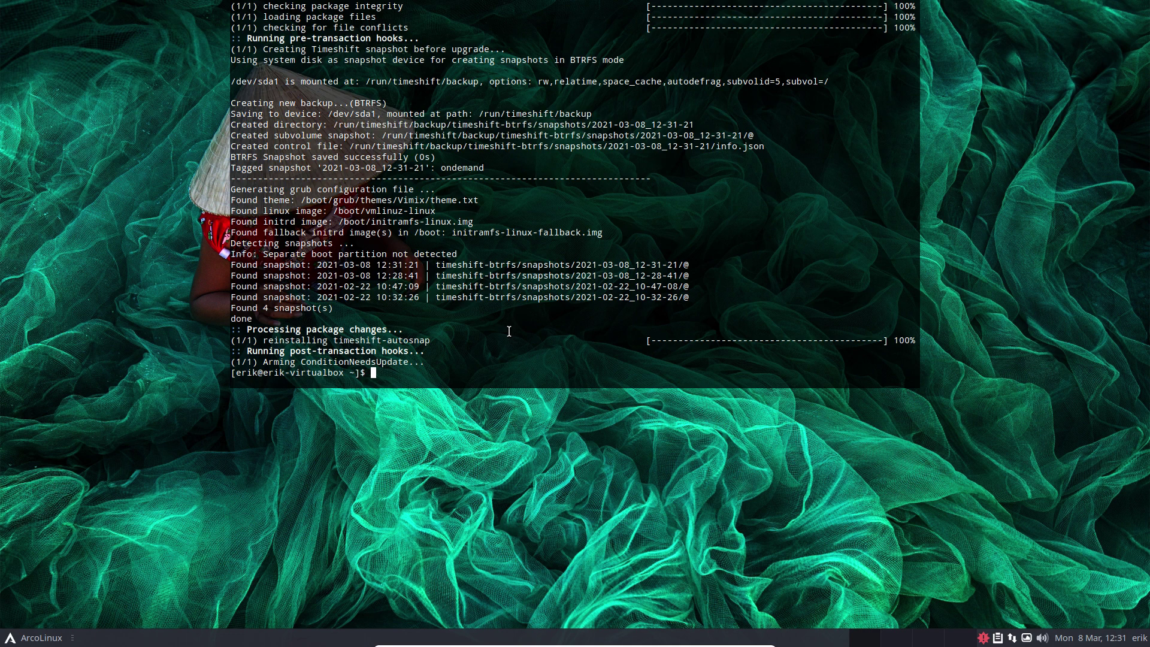
type("sudo pacman -S grub")
key("Tab")
key("Tab")
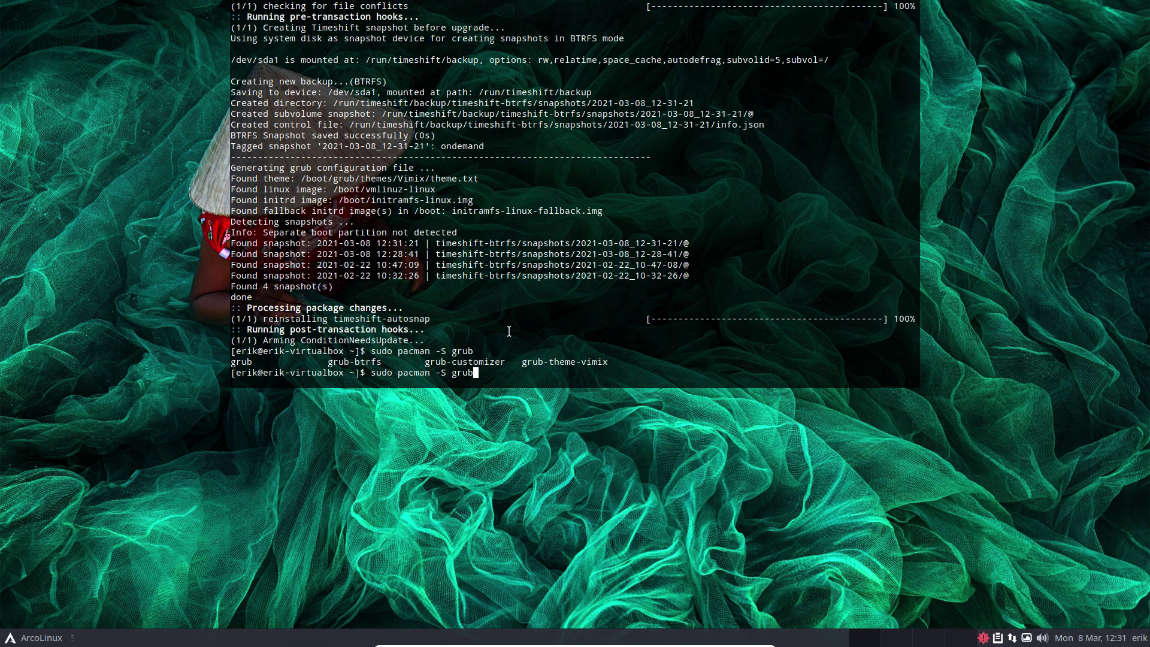
type("-b")
key("Tab")
left_click_drag(690, 277, 520, 245)
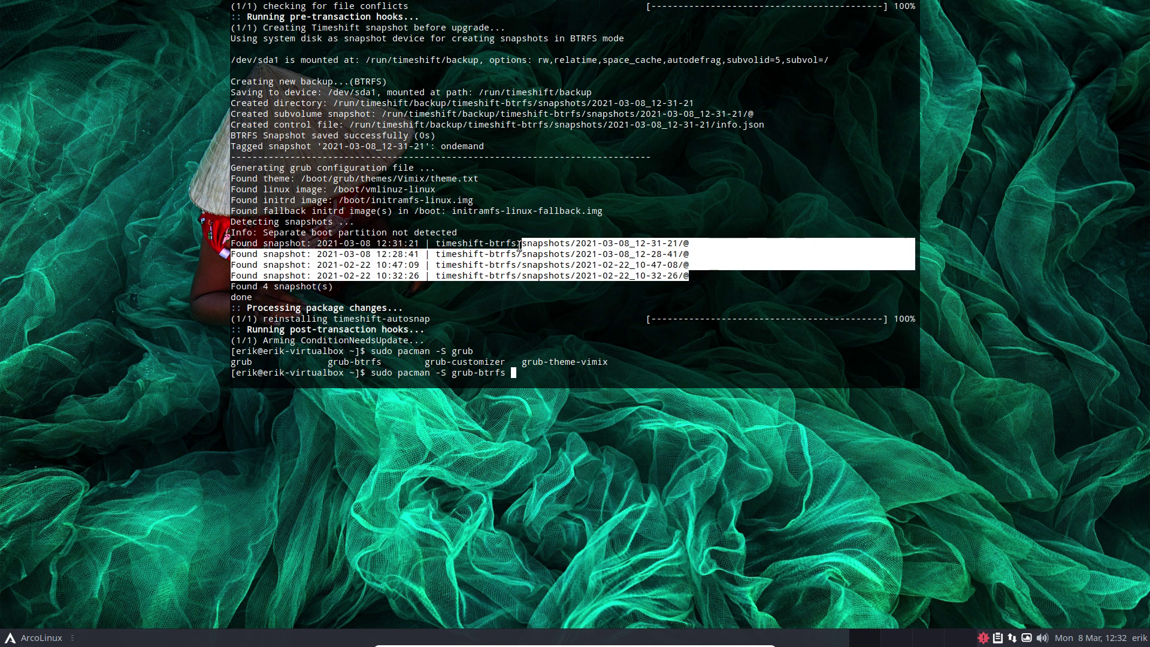
left_click_drag(591, 264, 630, 264)
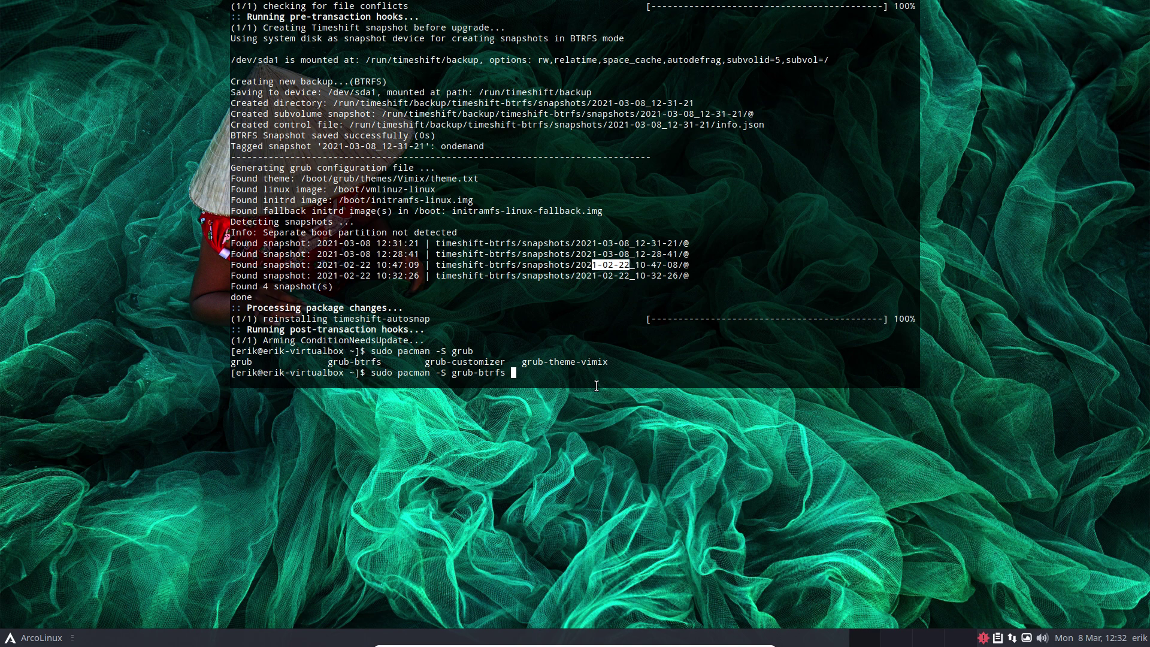
Hide the drop-down terminal, browse the Internet applications menu, and launch the Vivaldi browser
key("F12")
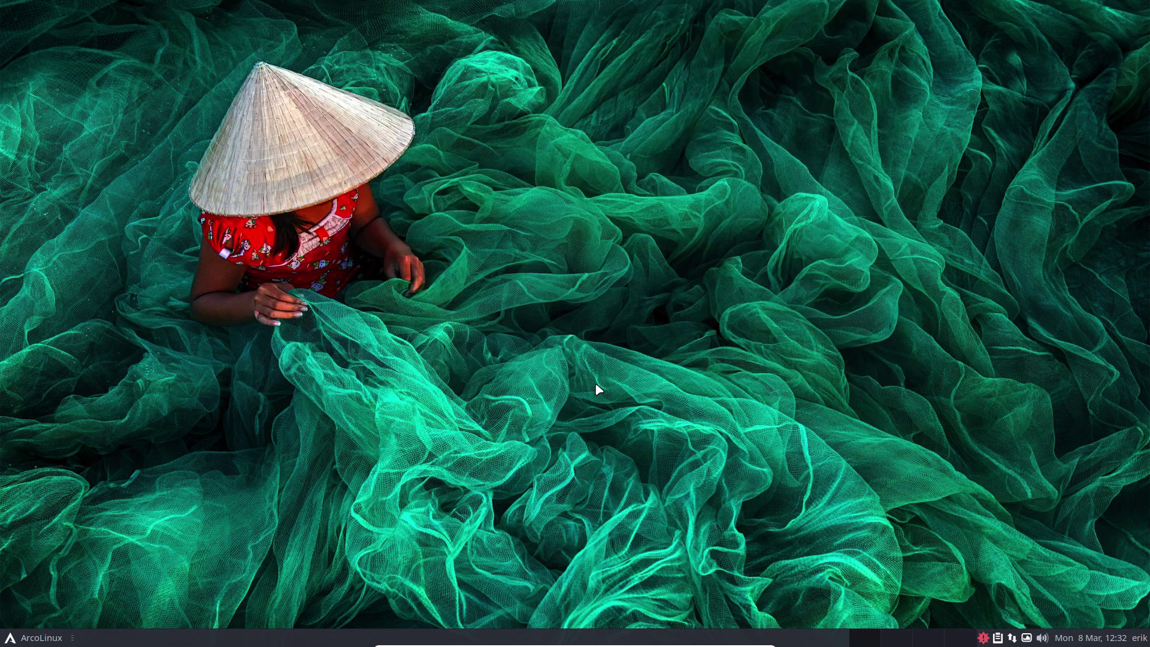
left_click(41, 639)
left_click(48, 435)
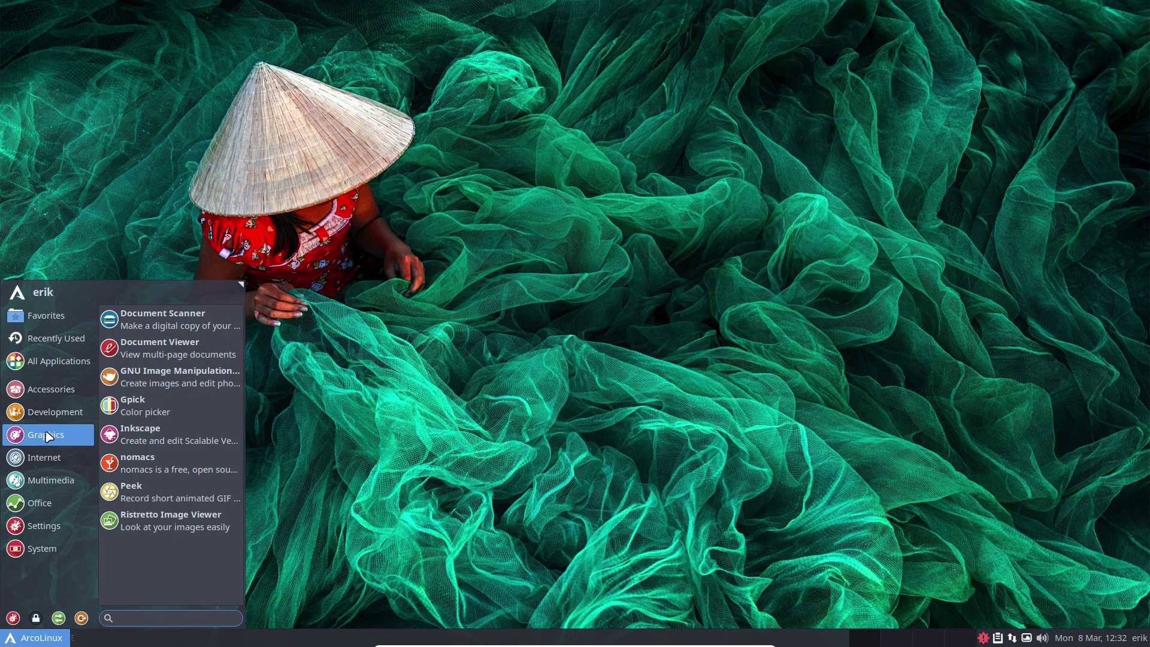
left_click(45, 457)
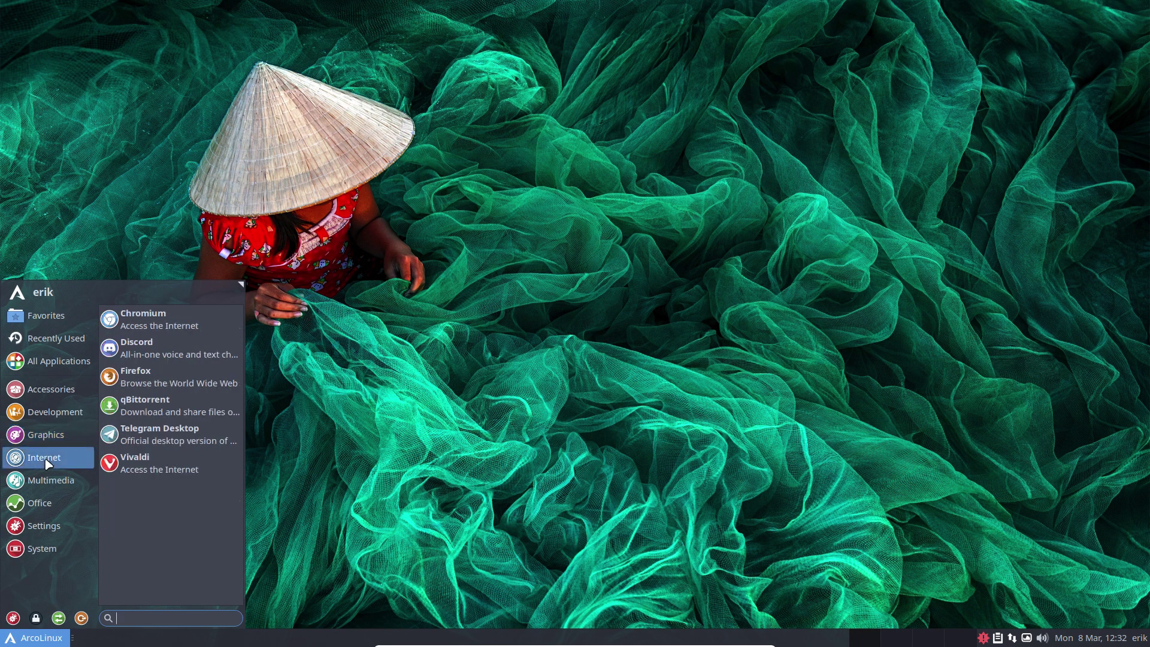
left_click(163, 375)
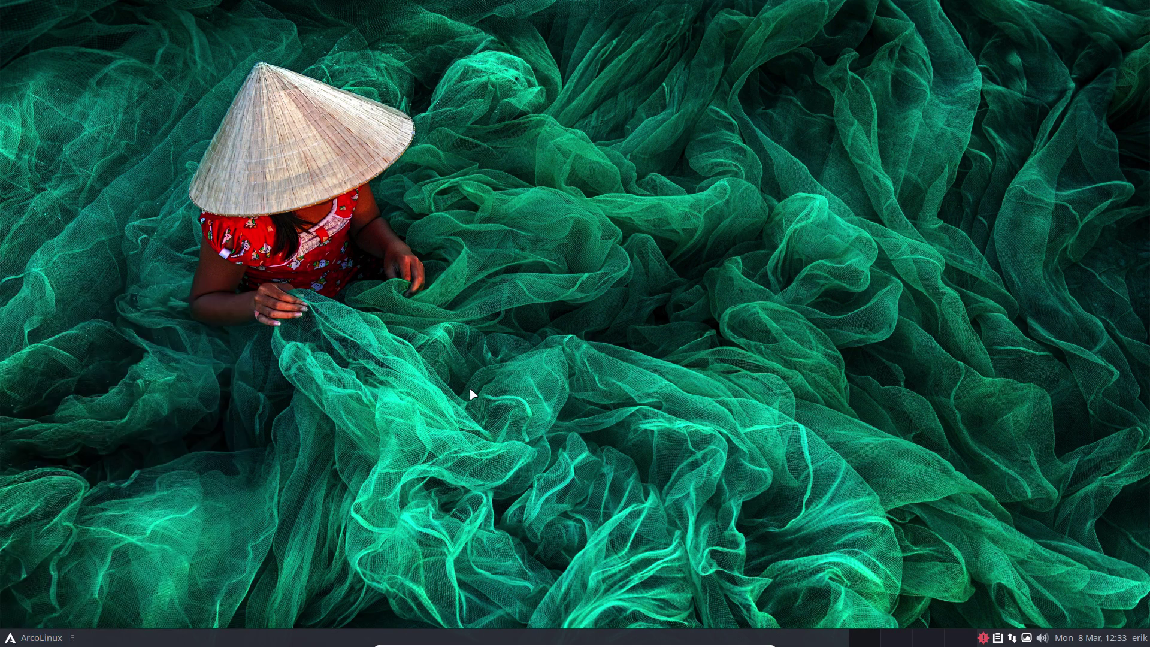
left_click(25, 638)
left_click(49, 458)
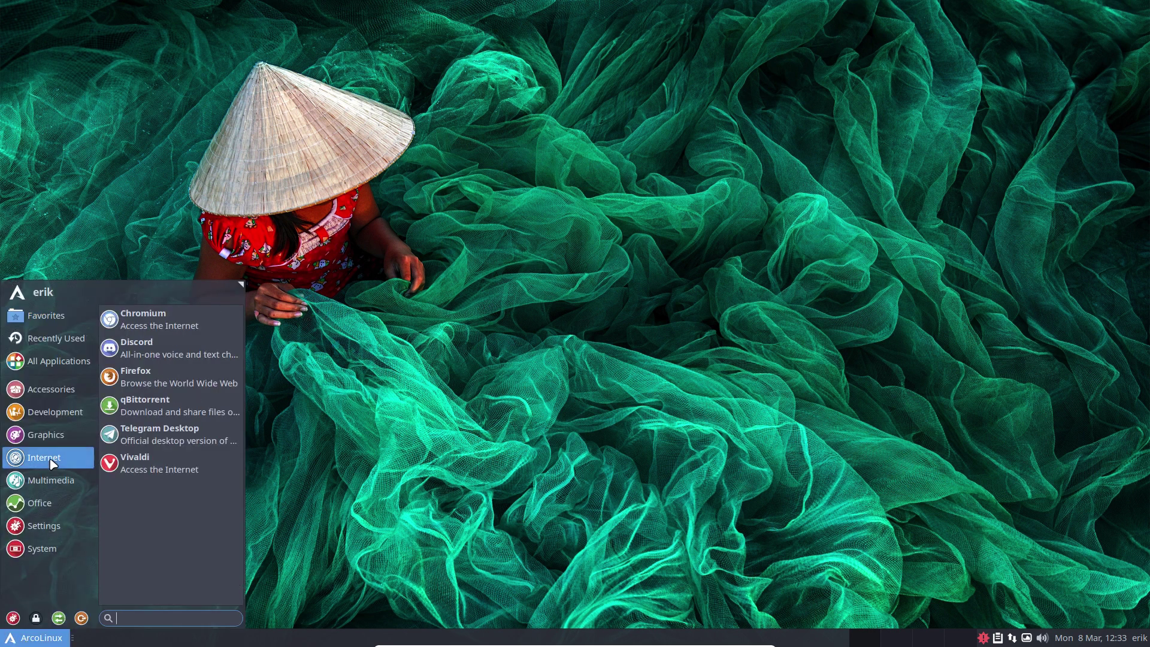
left_click(126, 469)
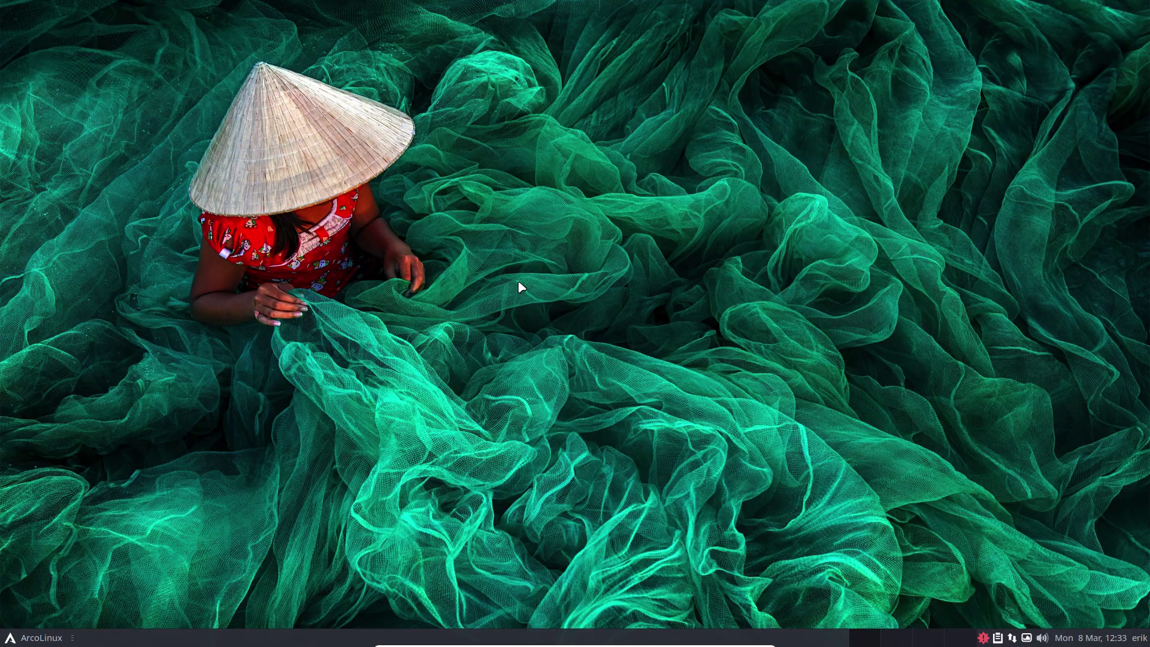
left_click(42, 638)
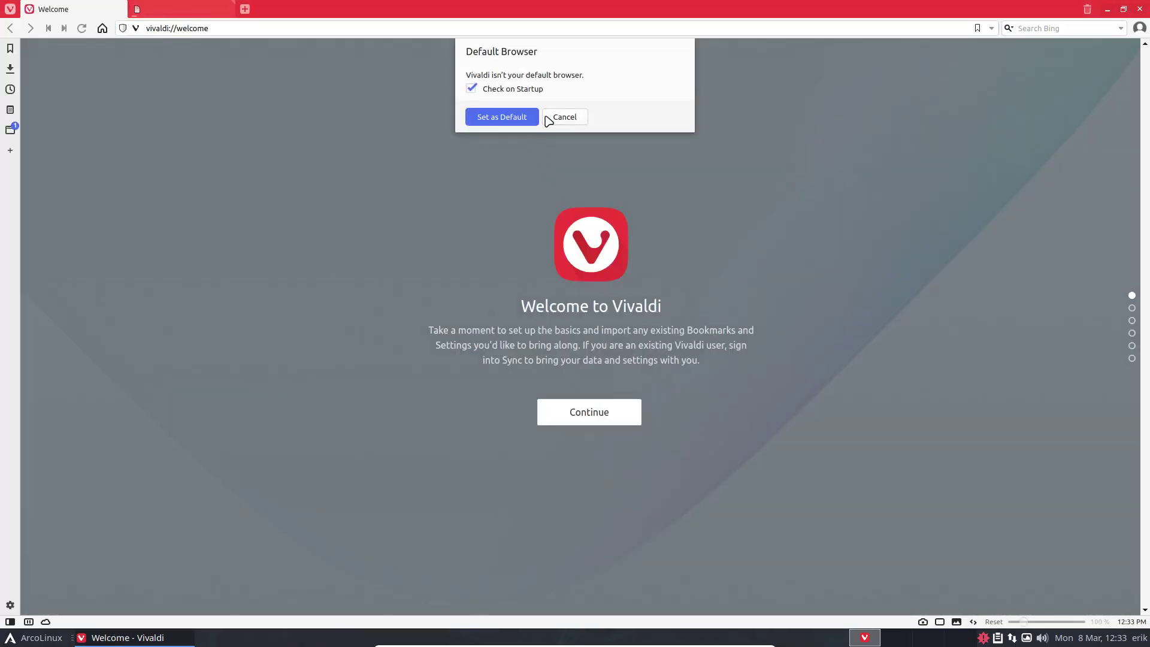
Dismiss the default-browser prompt and load the developer's GitHub profile page
left_click(546, 115)
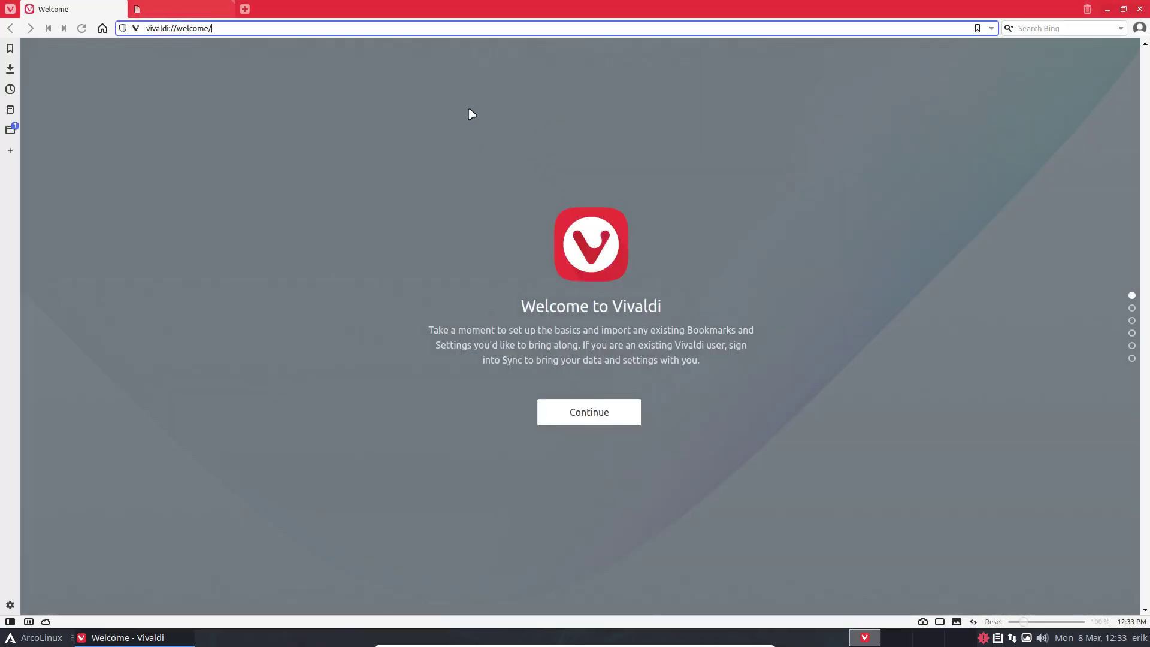
left_click(304, 28)
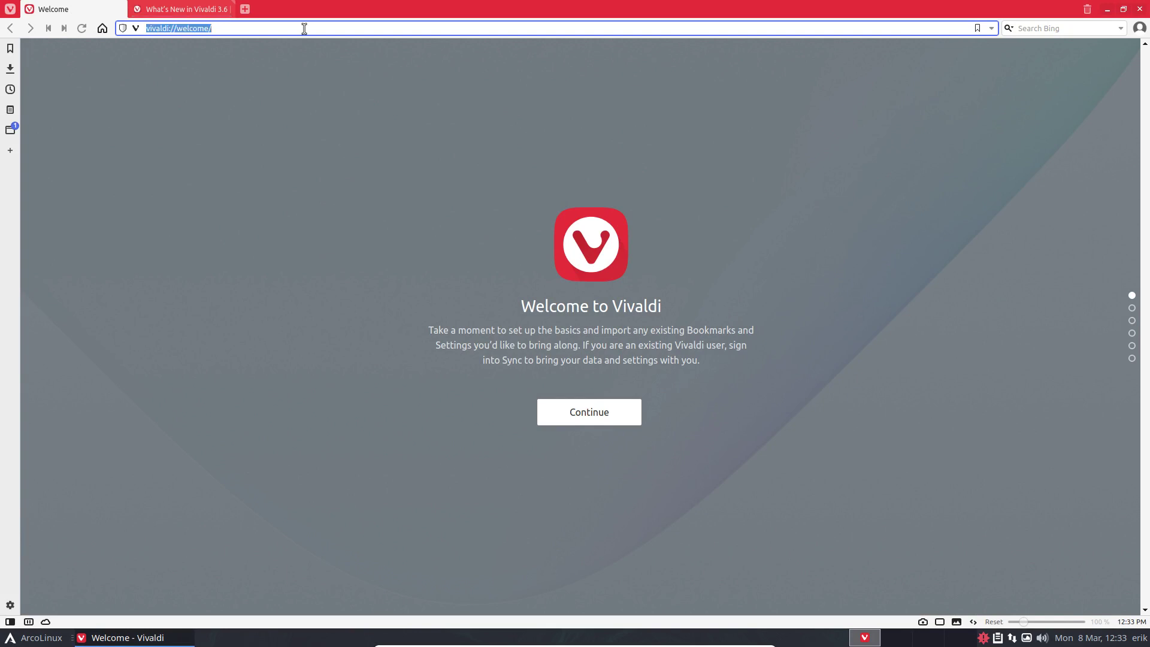
type("githu")
type("b.com")
type("idk")
type("dubois")
key("Return")
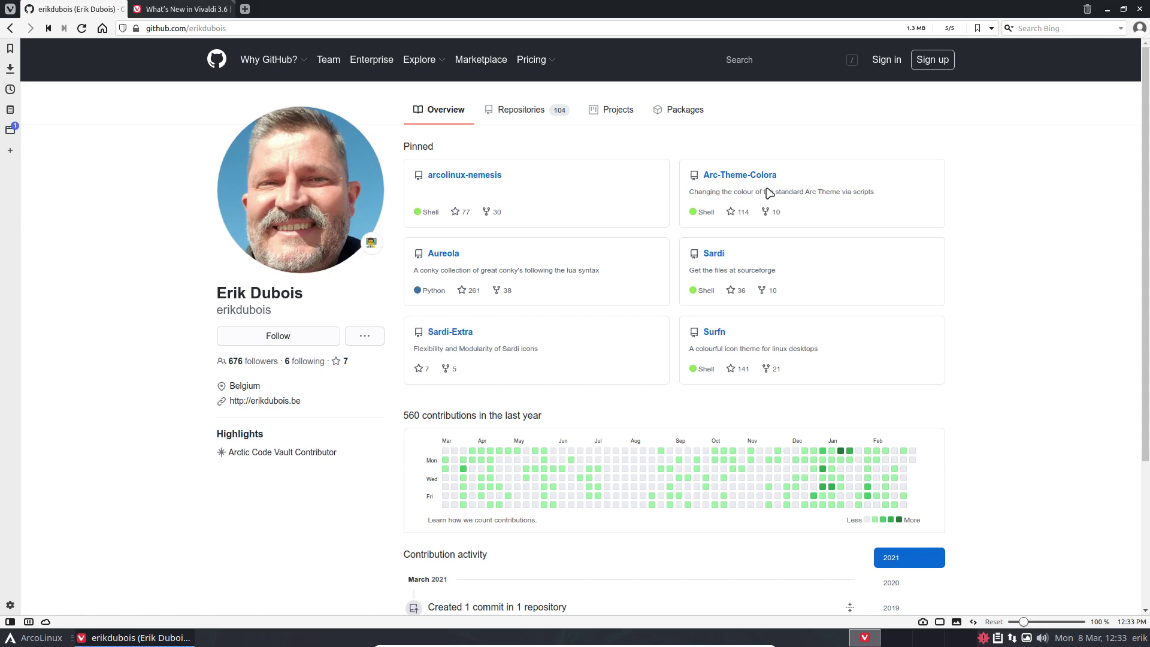
Open the arcolinux-nemesis repository, view its clone options, and browse the AUR folder
left_click(473, 176)
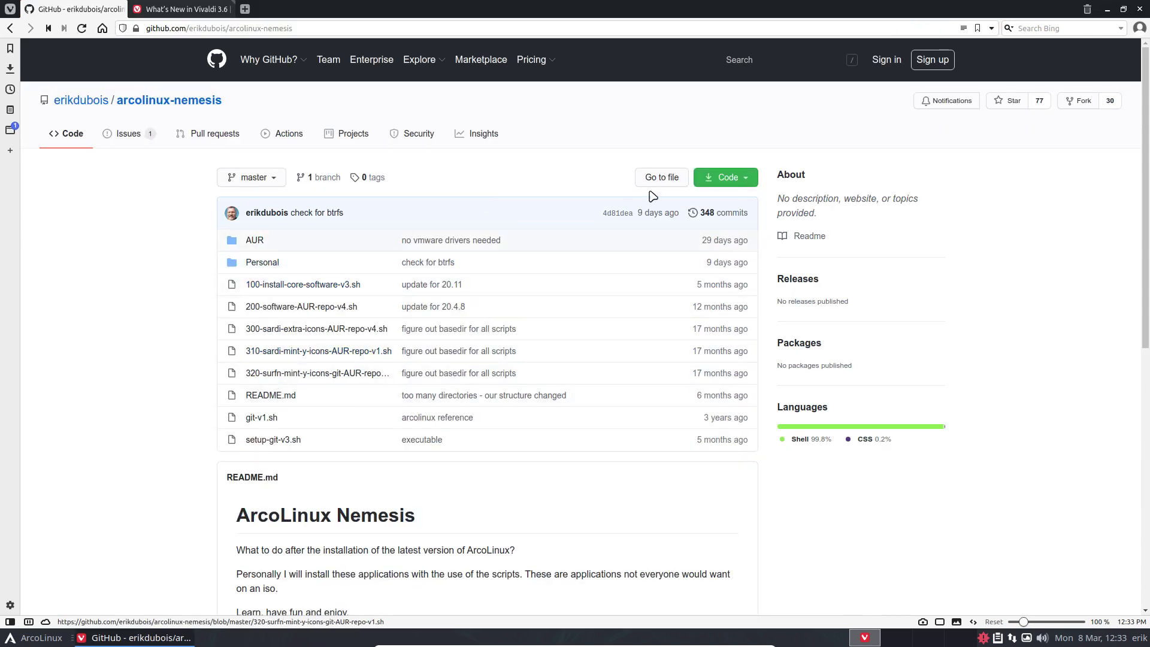
left_click(726, 176)
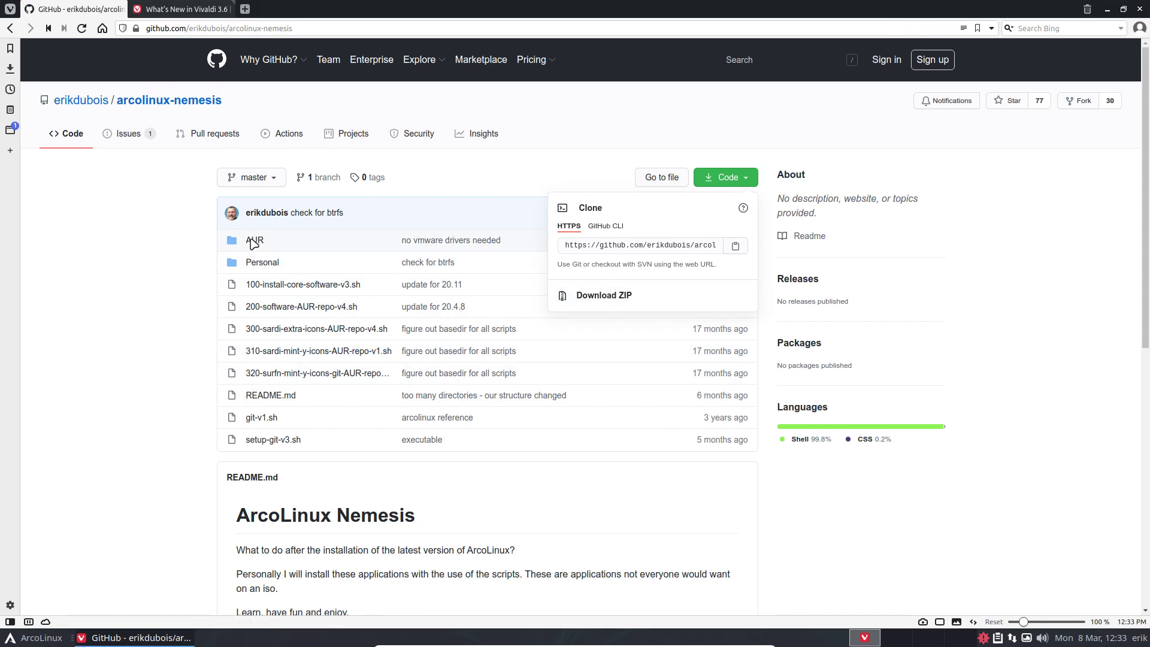
left_click(252, 241)
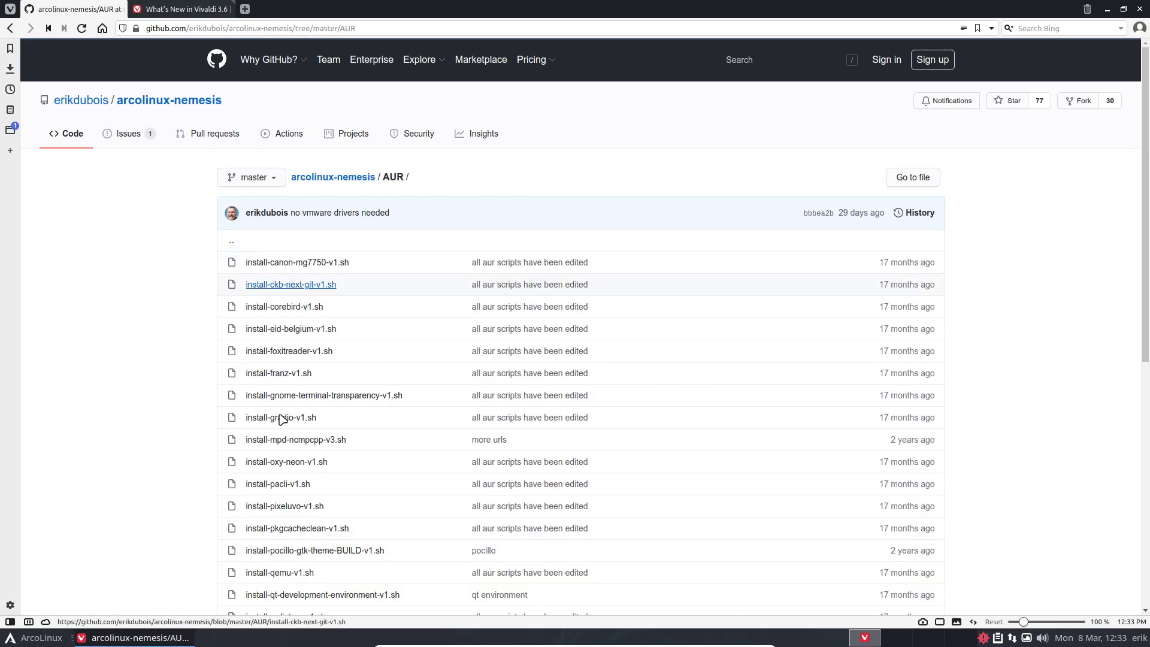
scroll(282, 431, "down", 7)
scroll(282, 432, "up", 3)
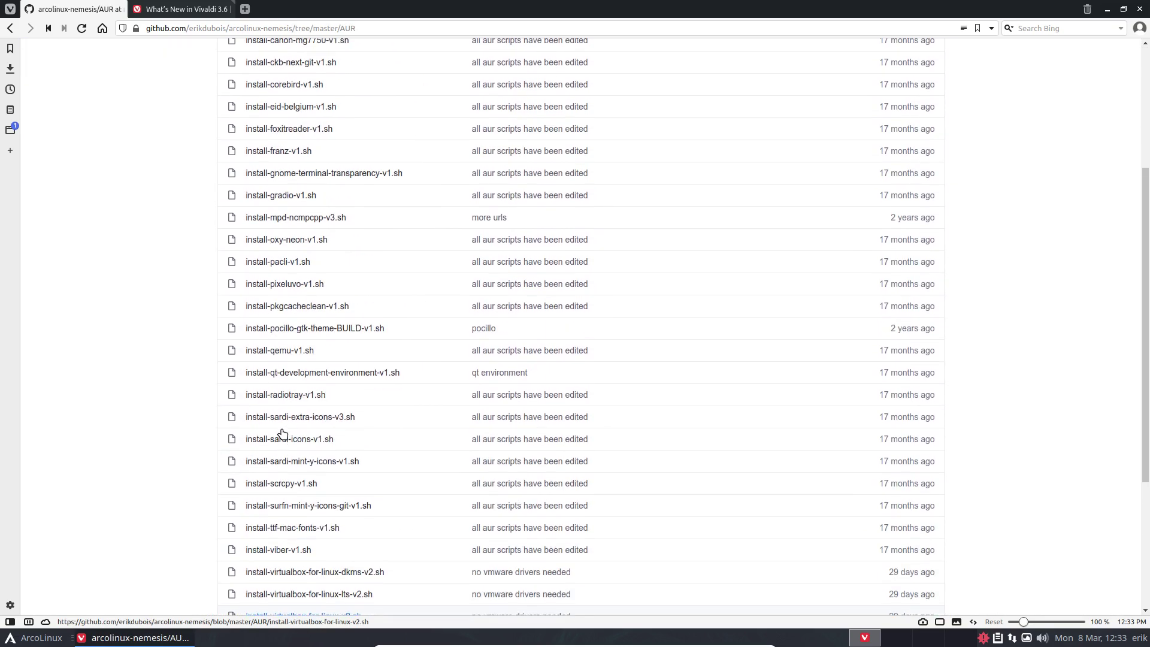
scroll(284, 433, "up", 1)
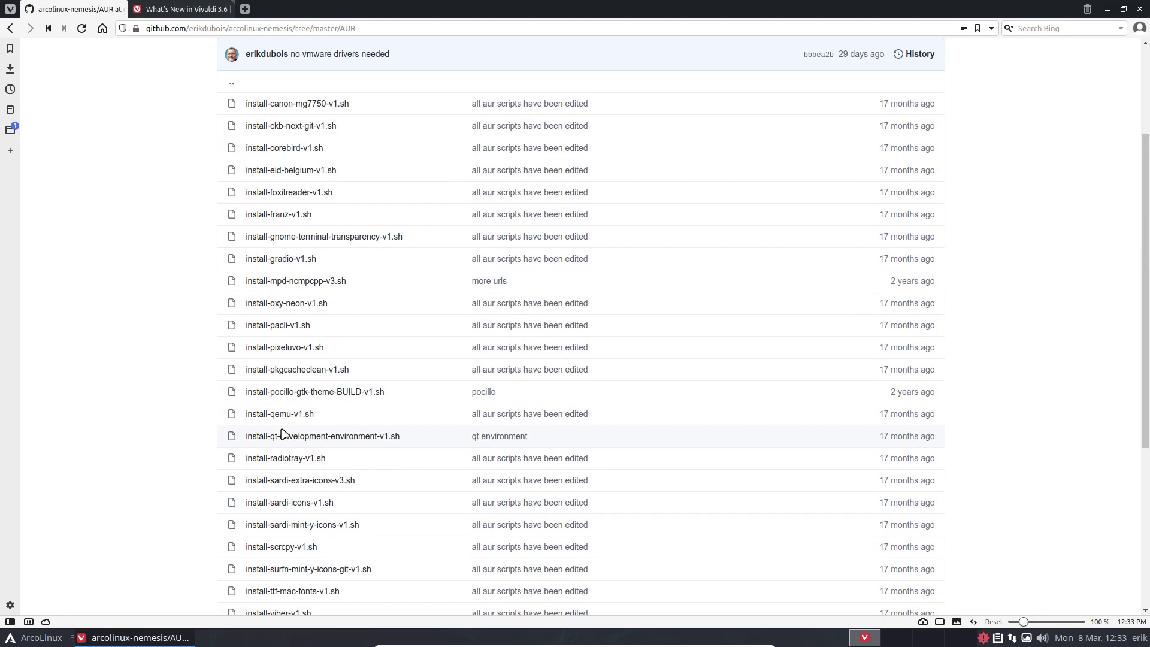
scroll(282, 431, "up", 1)
scroll(282, 431, "down", 1)
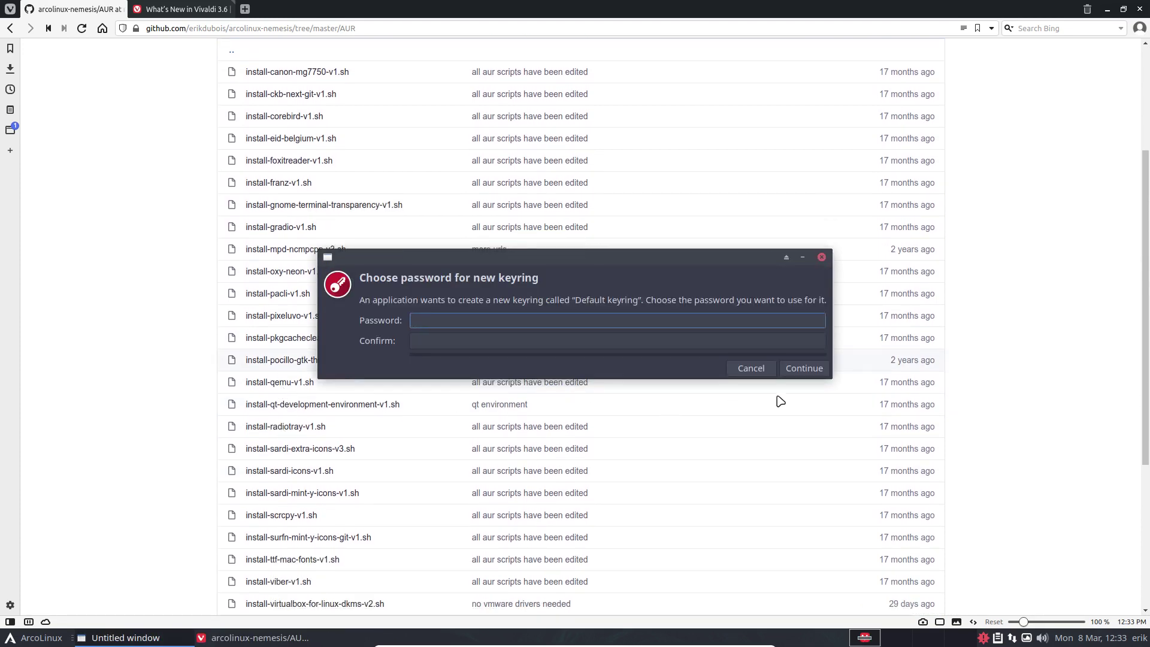
Accept an empty, unencrypted password for the new keyring and keep browsing the AUR folder
left_click(818, 369)
left_click(945, 329)
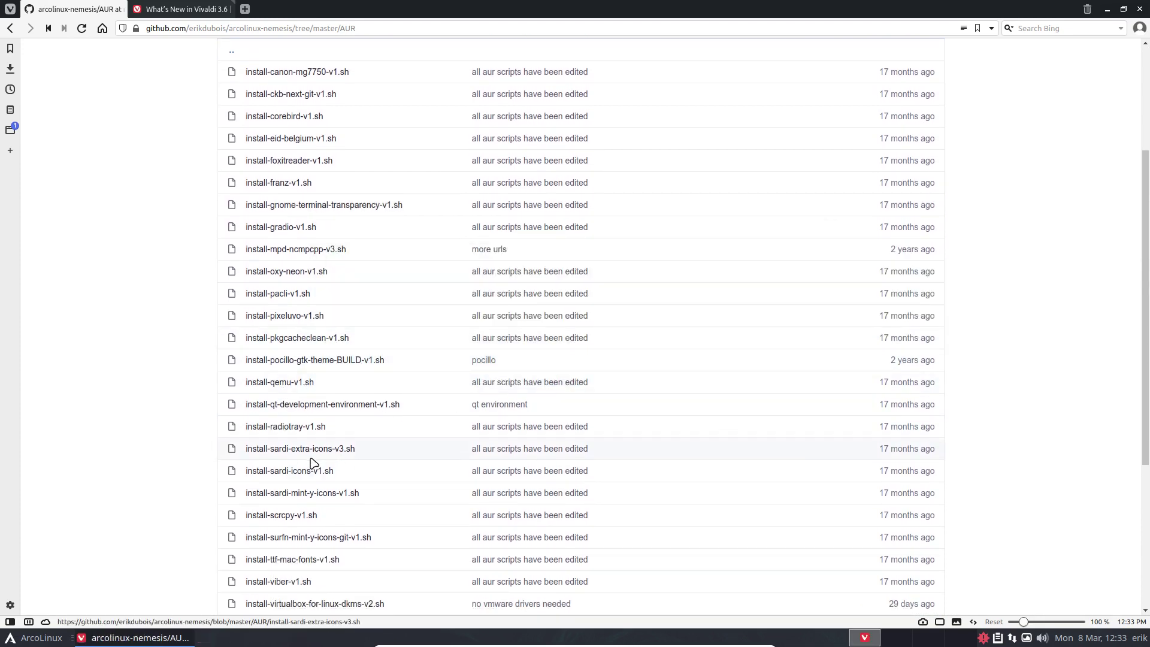
scroll(154, 460, "down", 1)
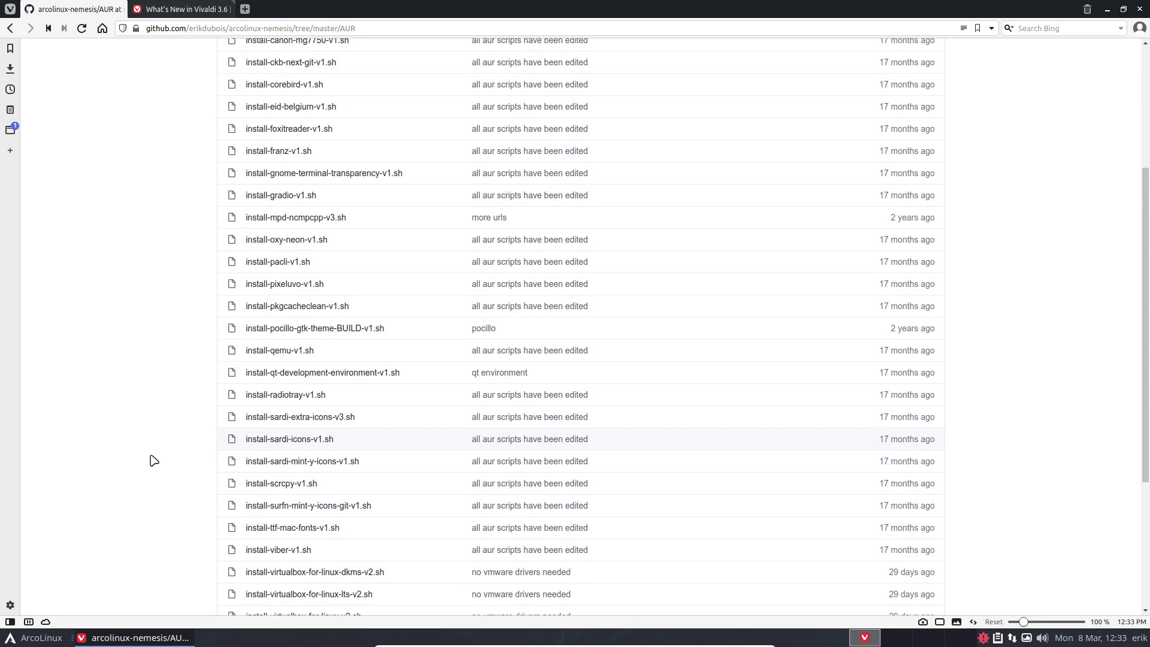
scroll(153, 459, "up", 3)
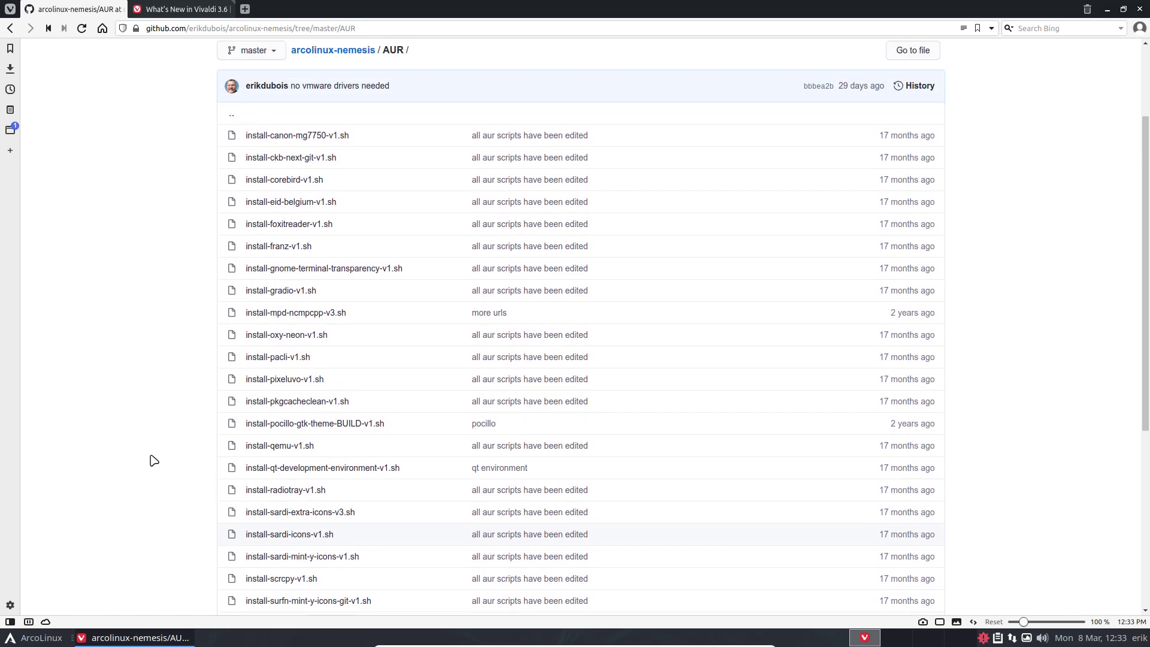
scroll(154, 460, "down", 2)
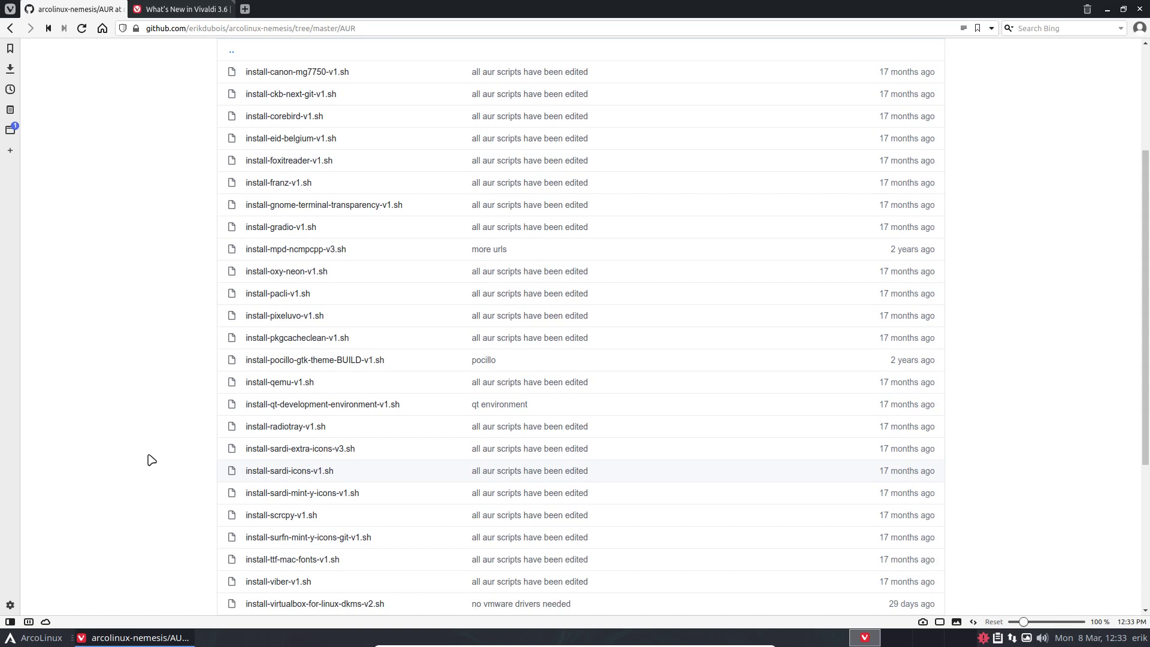
Search the AUR folder for 'btrfs', finding no matches, and go back to the profile
key("ctrl+f")
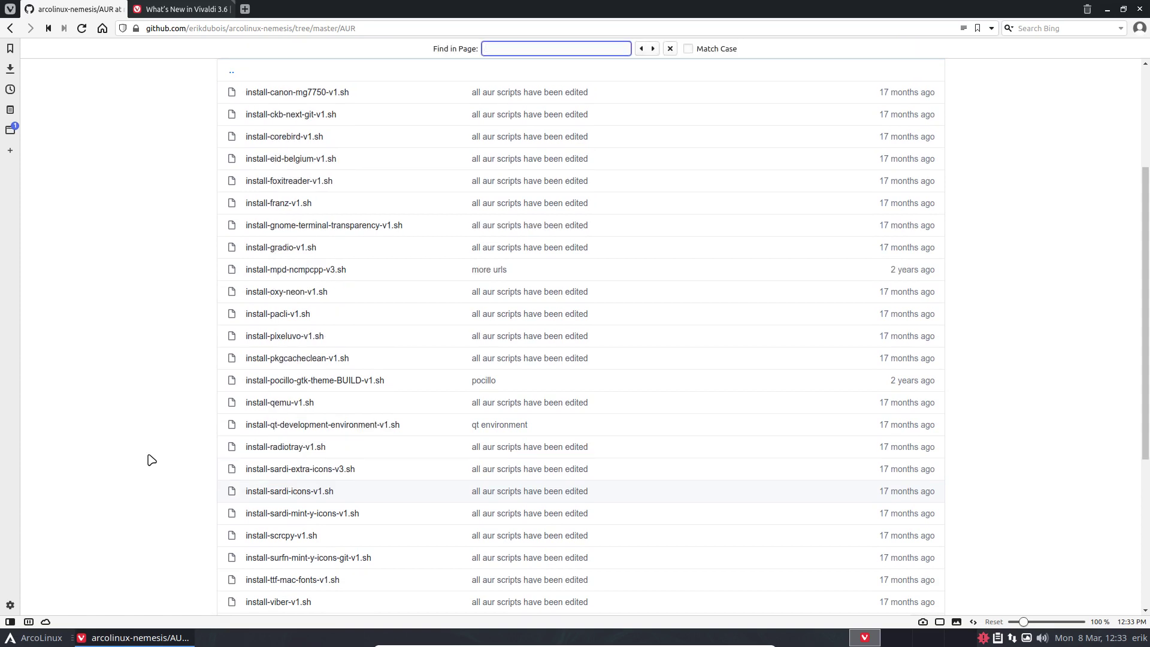
type("btrfs")
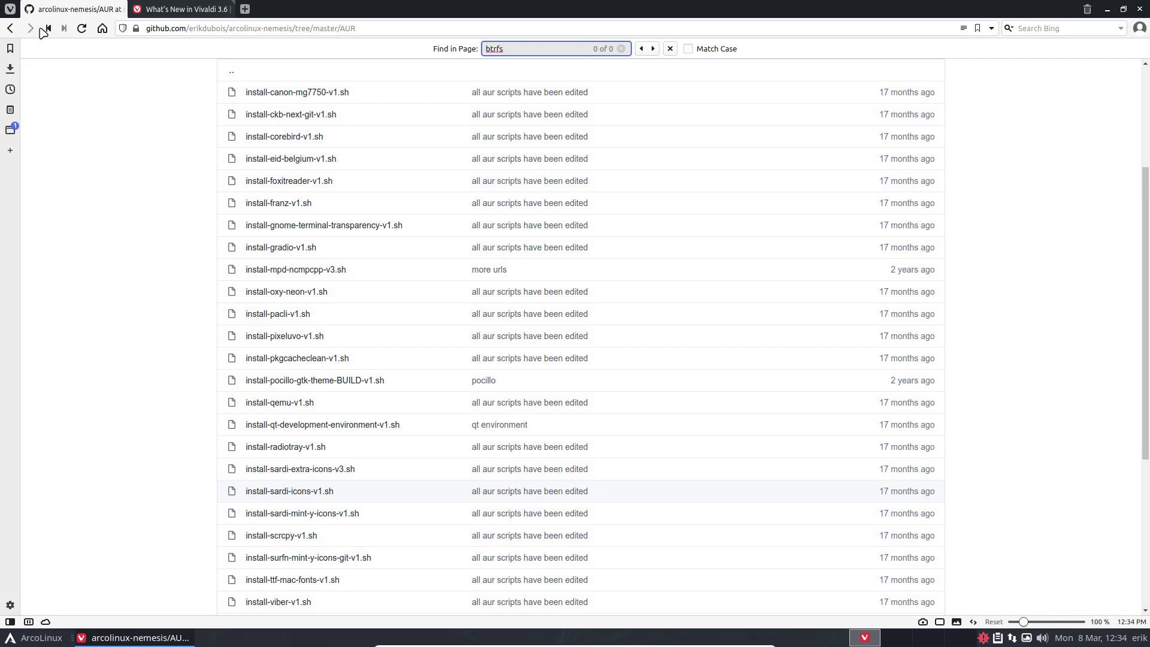
left_click(48, 29)
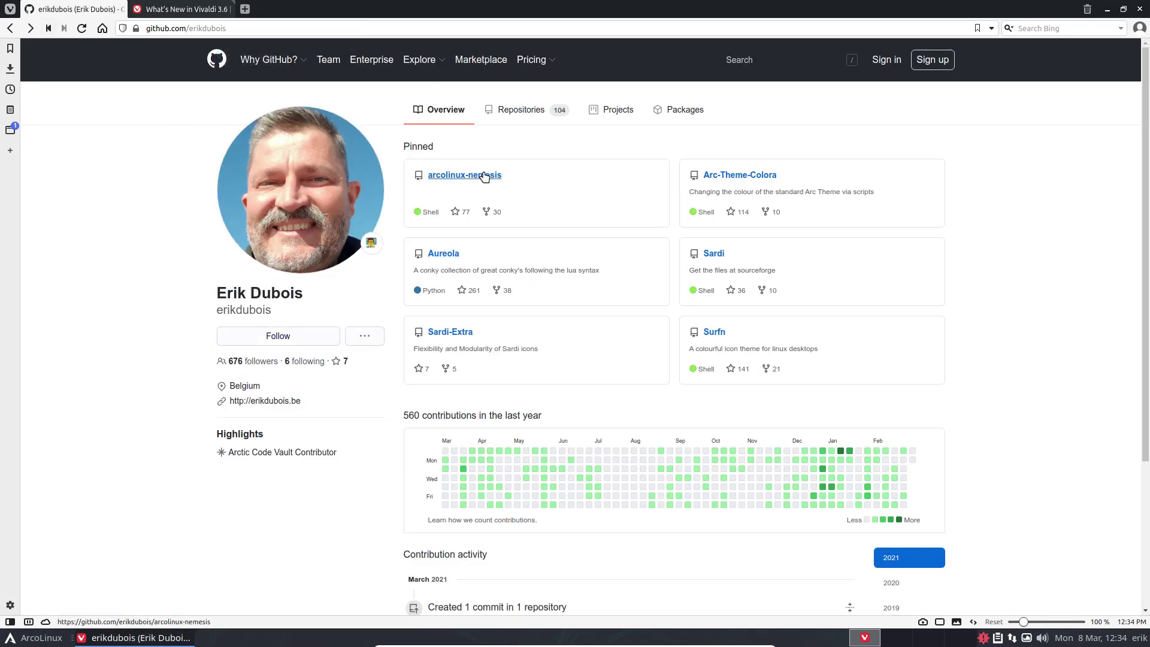
Find btrfs in arcolinux-nemesis's Personal folder and open 940-btrfs-setup-v1.sh
left_click(462, 175)
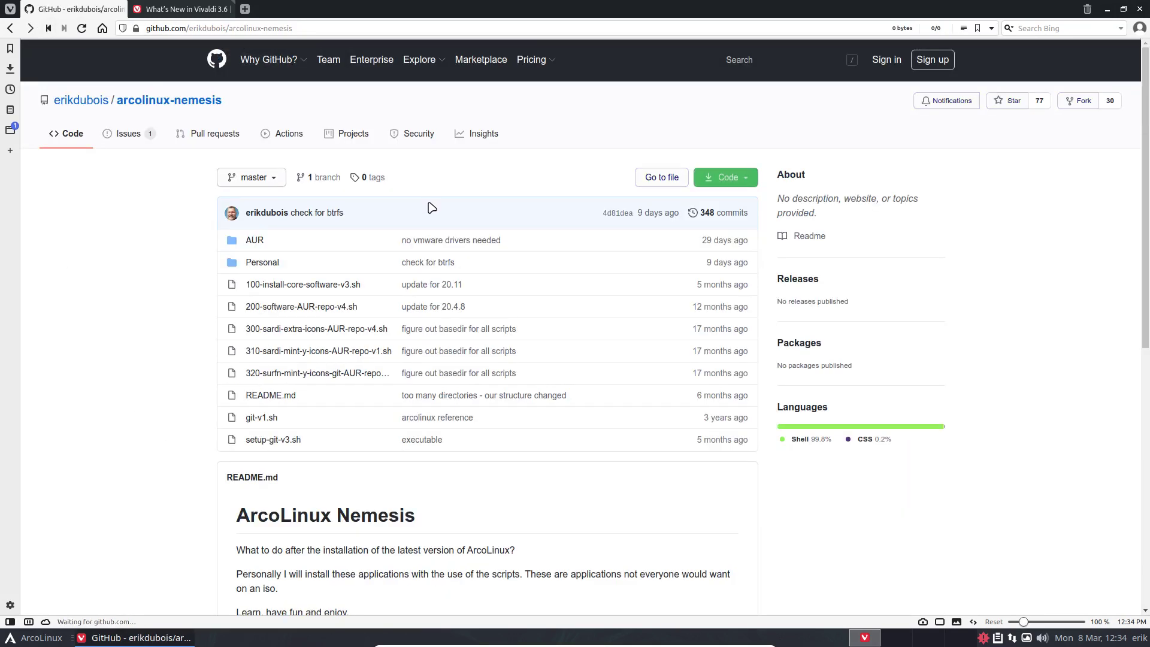
left_click(270, 260)
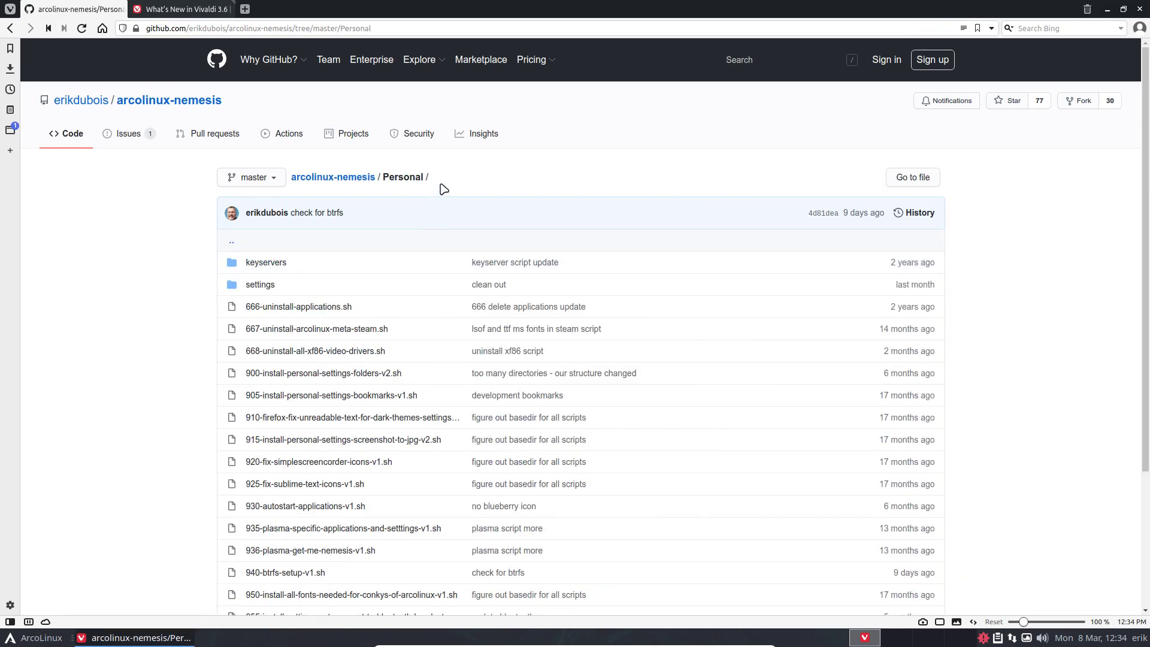
key("ctrl+f")
type("btrfs")
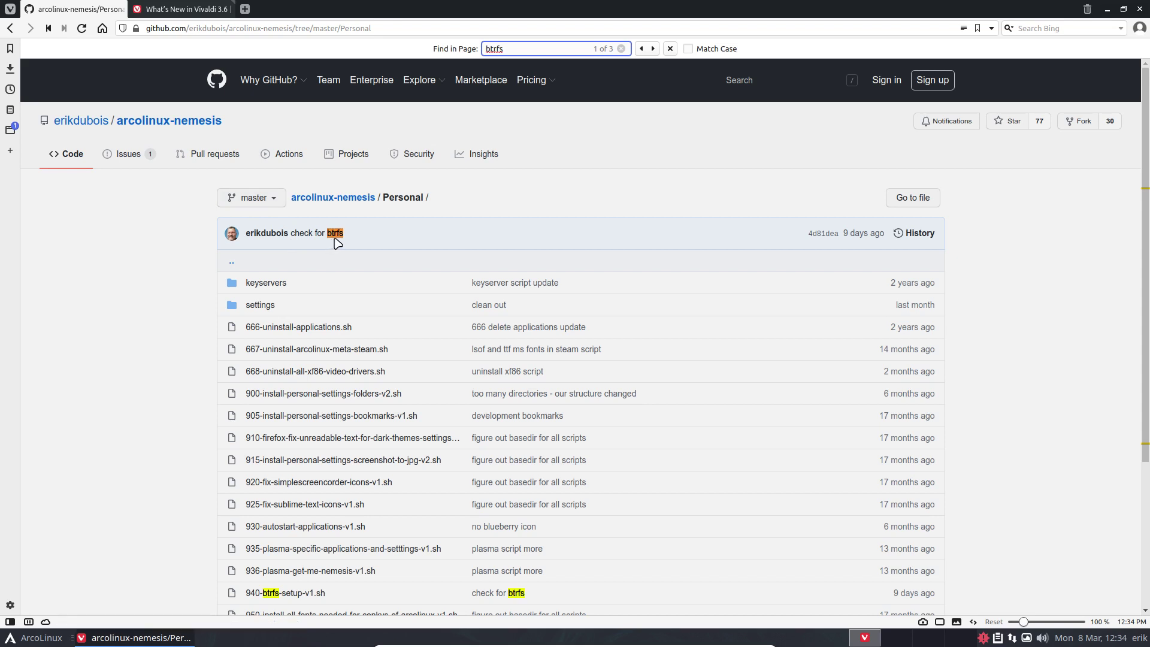
scroll(285, 596, "down", 1)
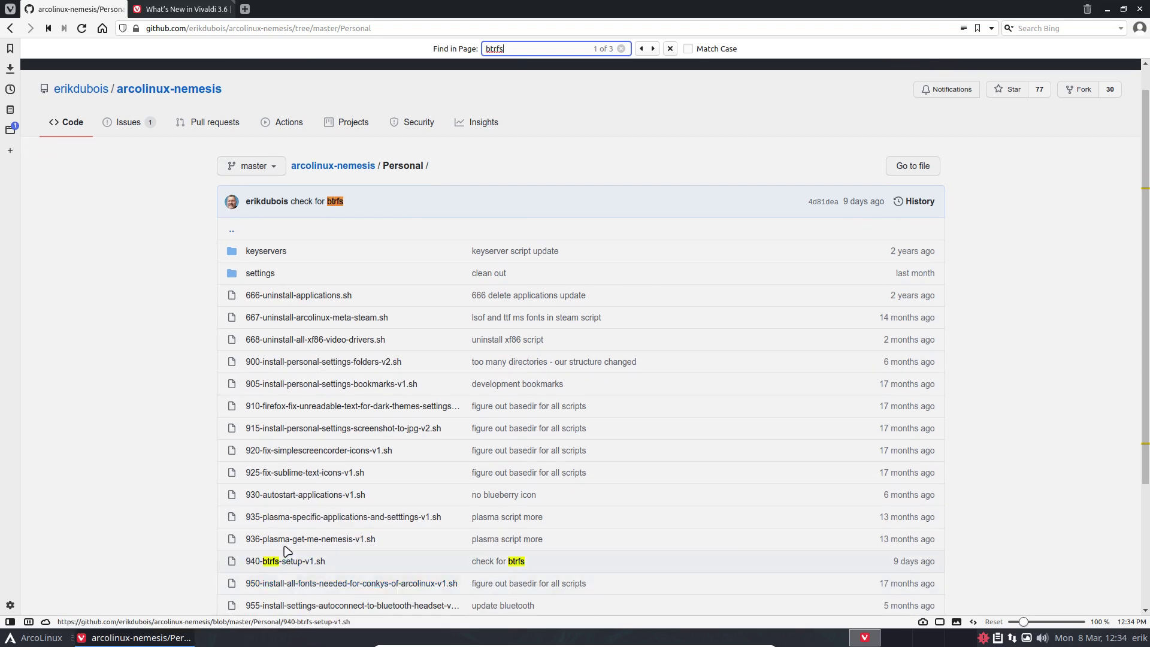
left_click(288, 561)
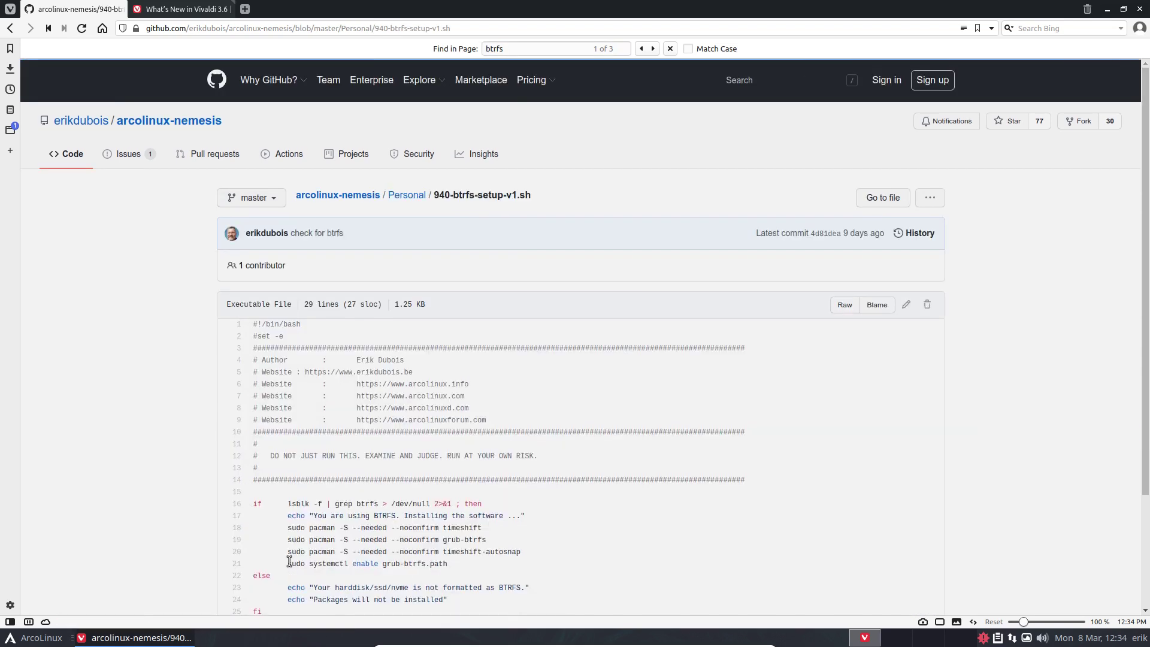
Highlight timeshift and btrfs on lines 18–20, then enable and path on line 21
scroll(464, 419, "down", 3)
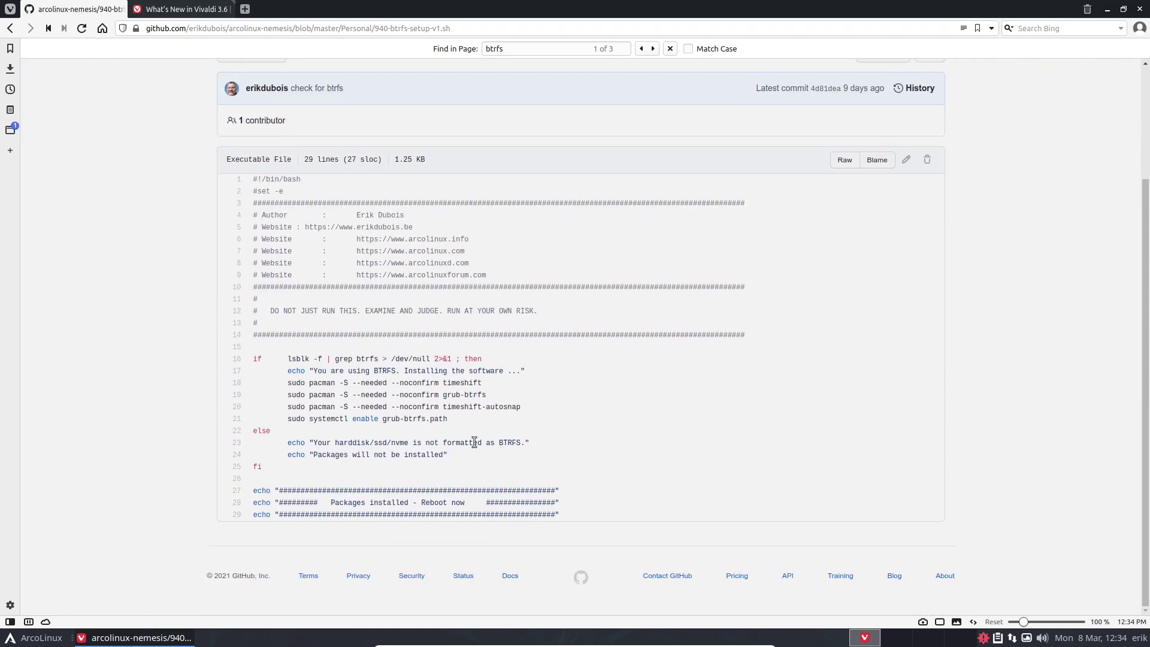
double_click(467, 384)
double_click(467, 394)
double_click(464, 408)
left_click(391, 431)
double_click(361, 419)
double_click(438, 419)
Highlight ssd/ on line 23, the btrfs grep test on line 16, and line 24's message
left_click_drag(374, 442, 394, 443)
left_click(364, 446)
double_click(358, 359)
left_click_drag(309, 455, 516, 443)
left_click(461, 443)
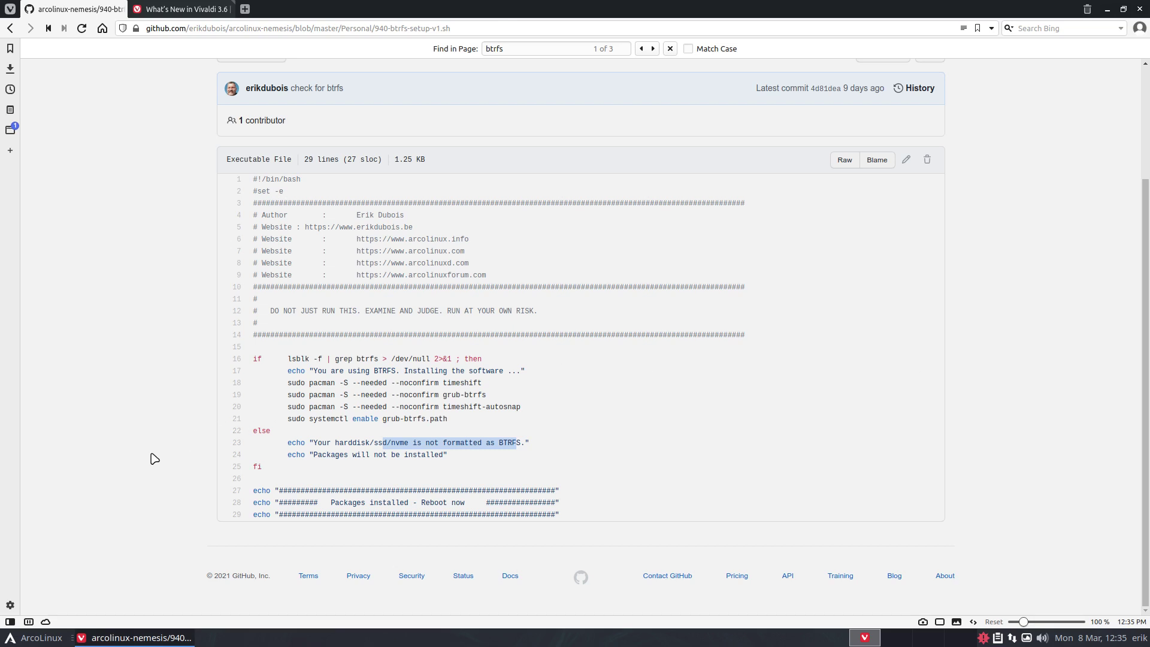
key("alt+Tab")
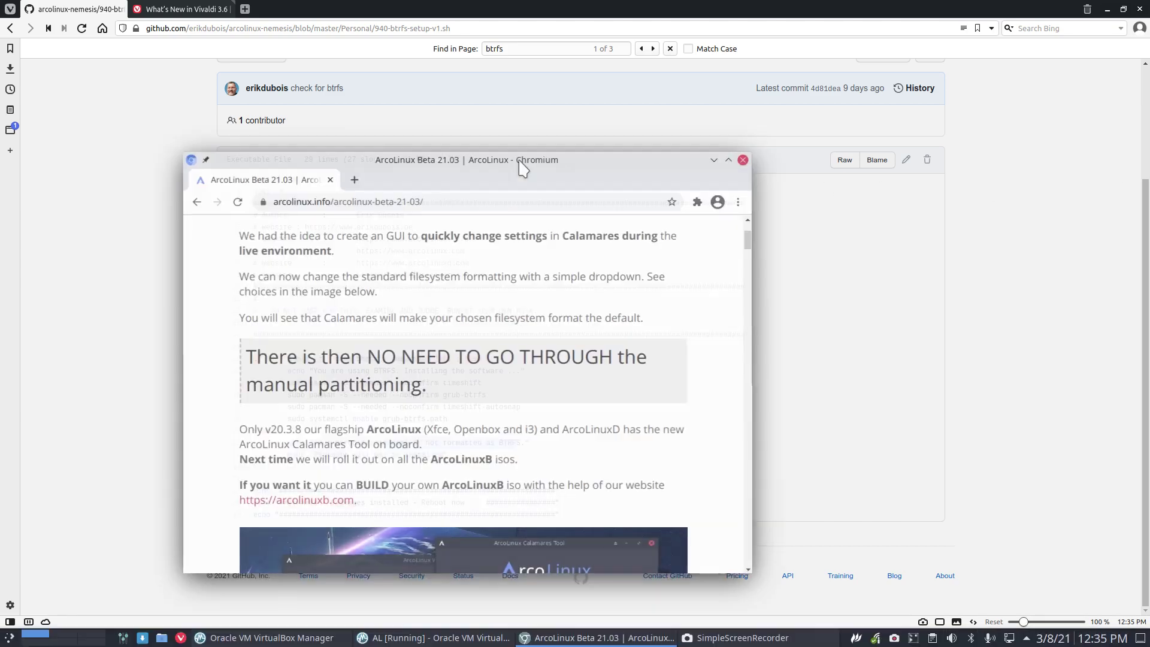